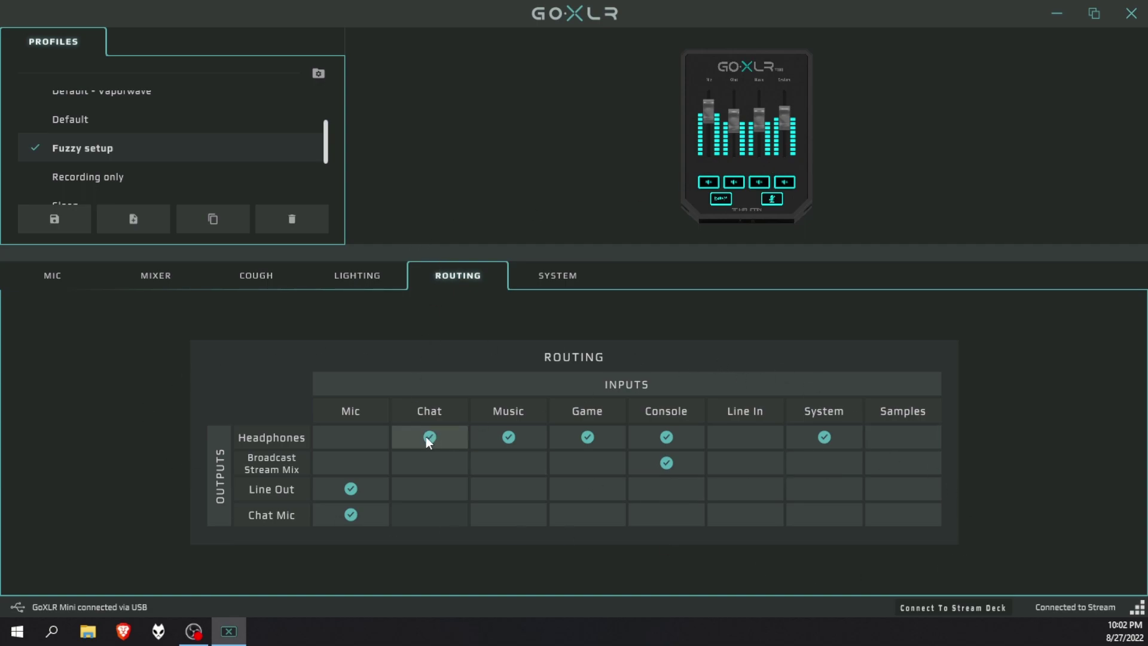
# Step: In GoXLR Routing, take Game and Console off headphones/stream mix and route Line In there instead
pyautogui.click(579, 436)
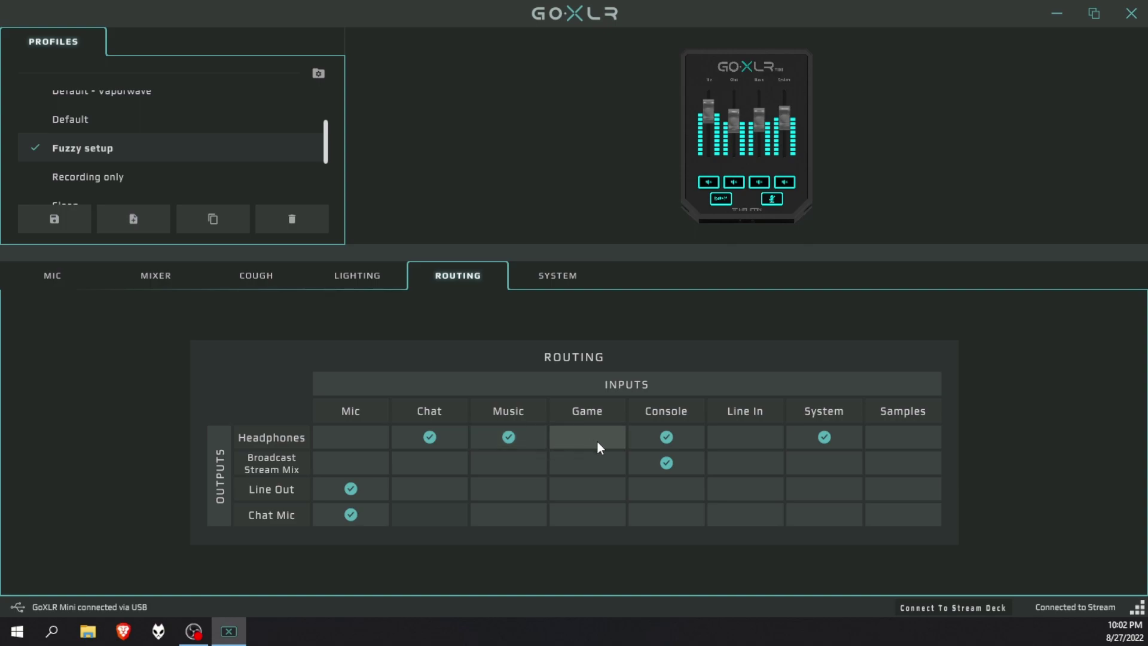
pyautogui.click(734, 436)
pyautogui.click(734, 457)
pyautogui.click(683, 437)
pyautogui.click(681, 457)
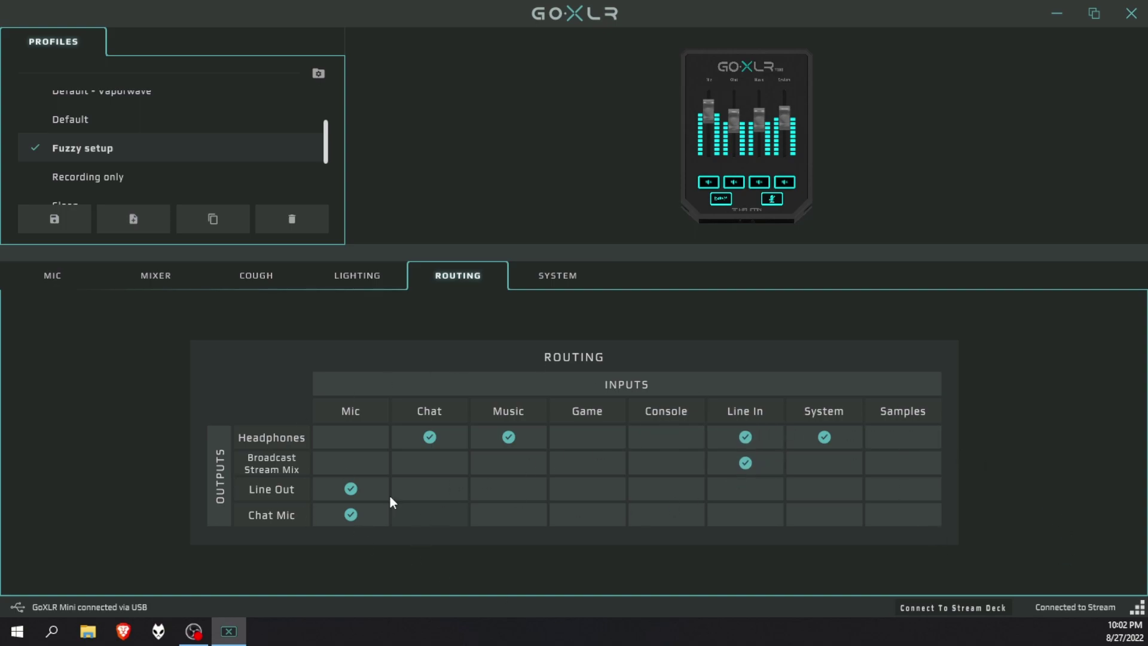
# Step: Restore the original Game, Console and Line In routing checks and close the GoXLR app
pyautogui.click(741, 443)
pyautogui.click(740, 462)
pyautogui.click(686, 440)
pyautogui.click(666, 462)
pyautogui.click(585, 432)
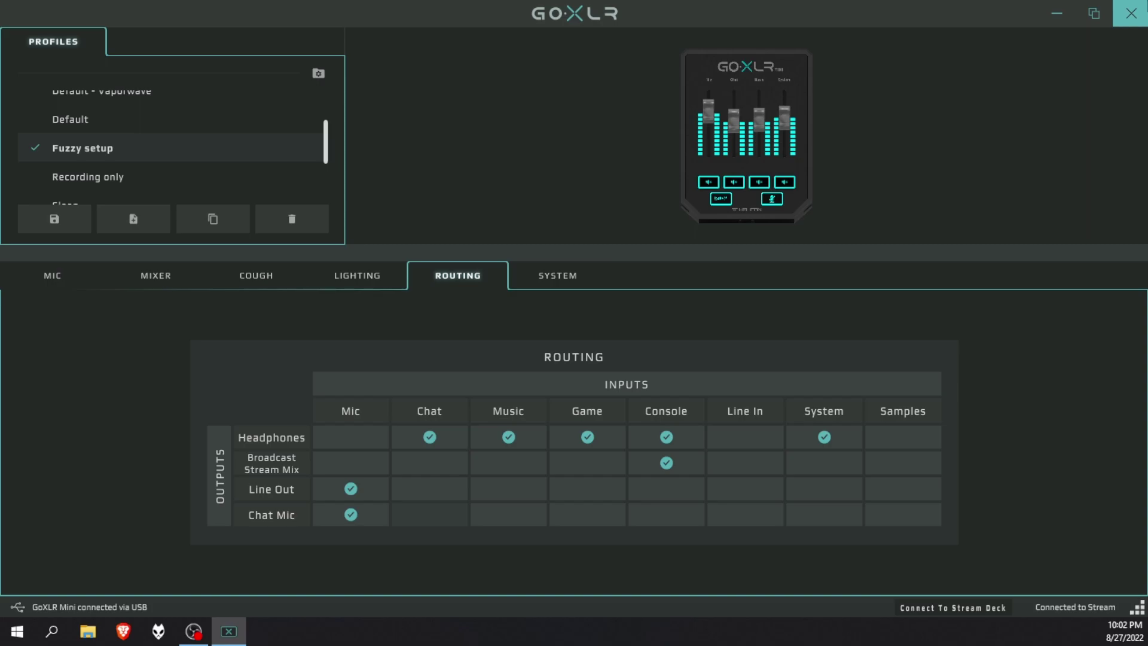
pyautogui.click(1131, 13)
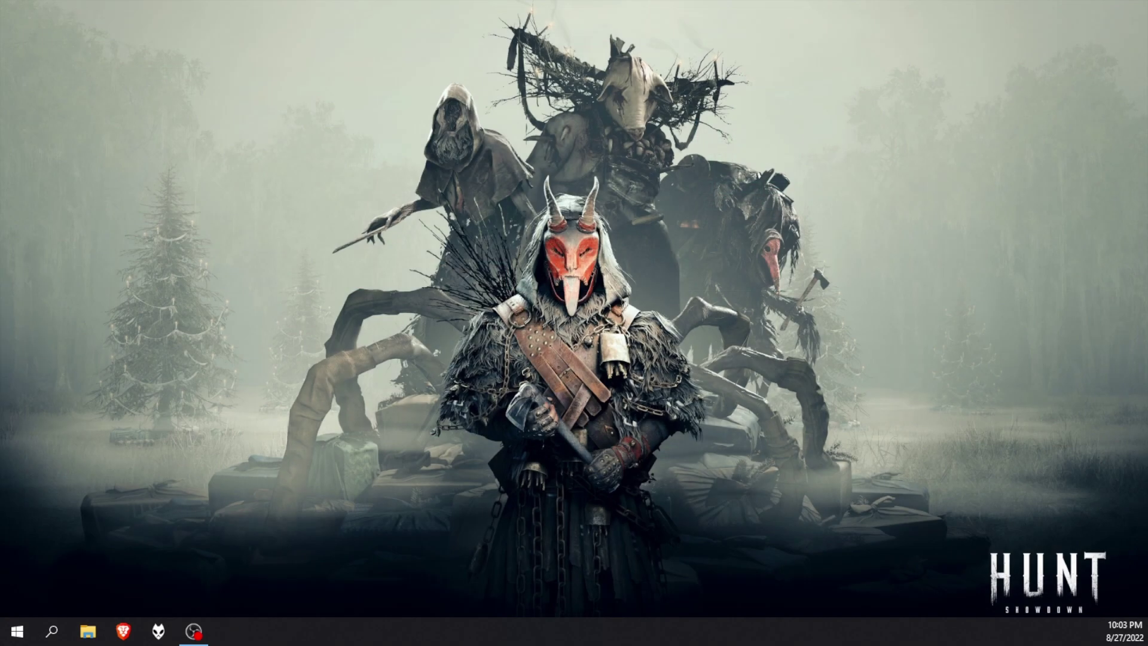
# Step: Switch to OBS and disable the live preview
pyautogui.hotkey('alt', 'Tab')
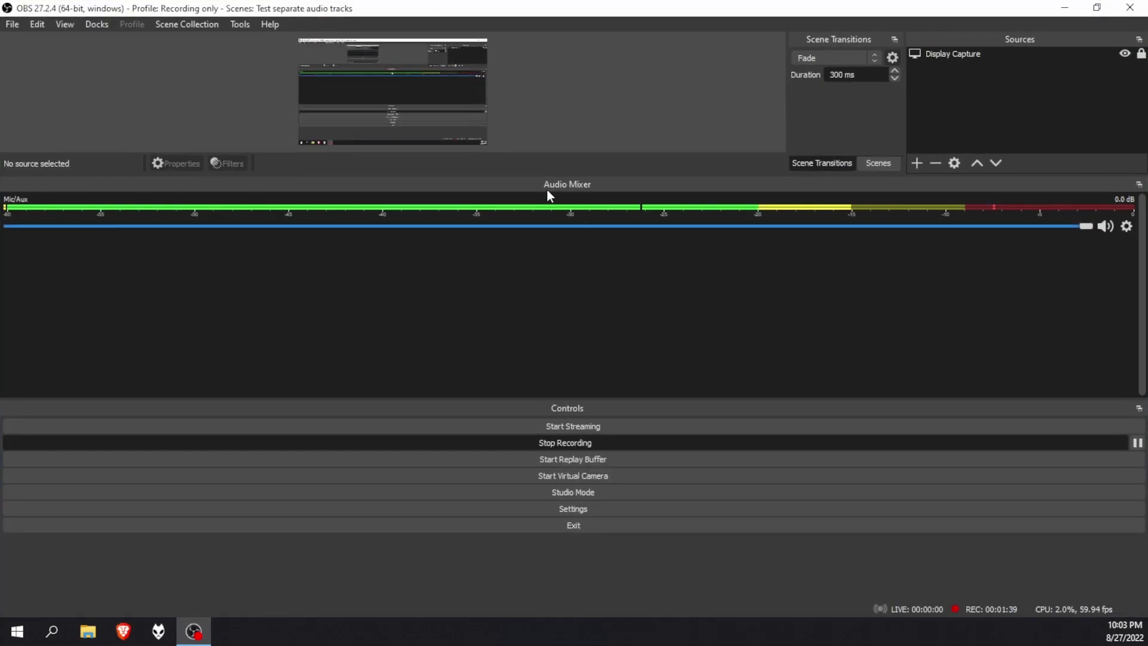
pyautogui.rightClick(405, 116)
pyautogui.click(422, 125)
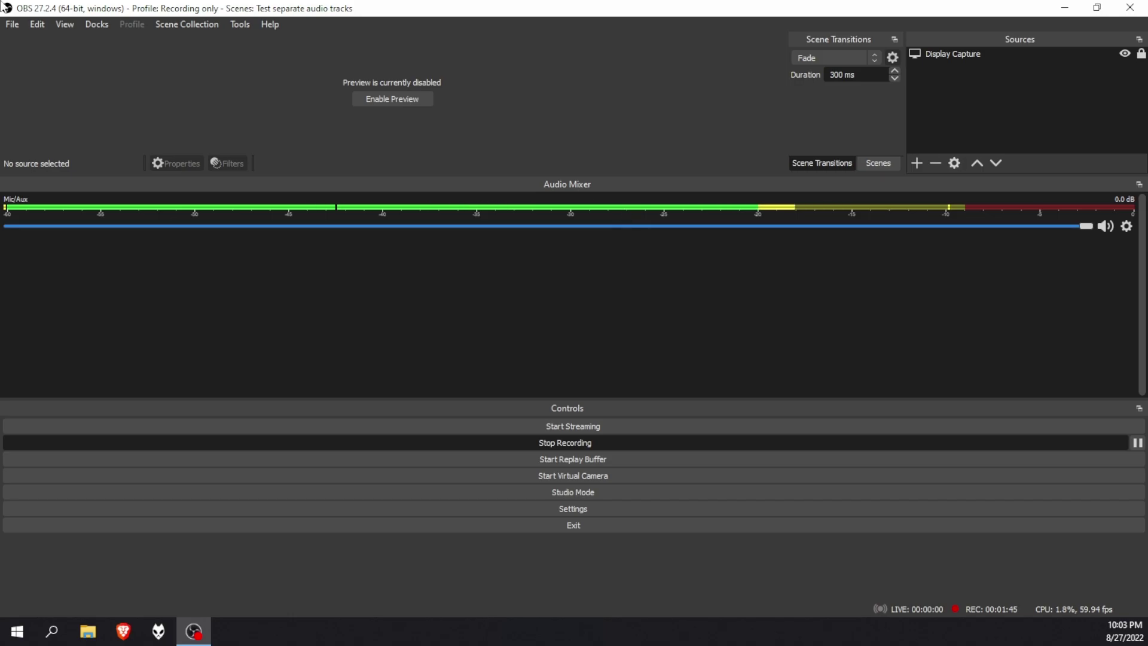
# Step: In OBS Settings, adjust the Output > Recording audio tracks, then move to the Audio page
pyautogui.click(12, 23)
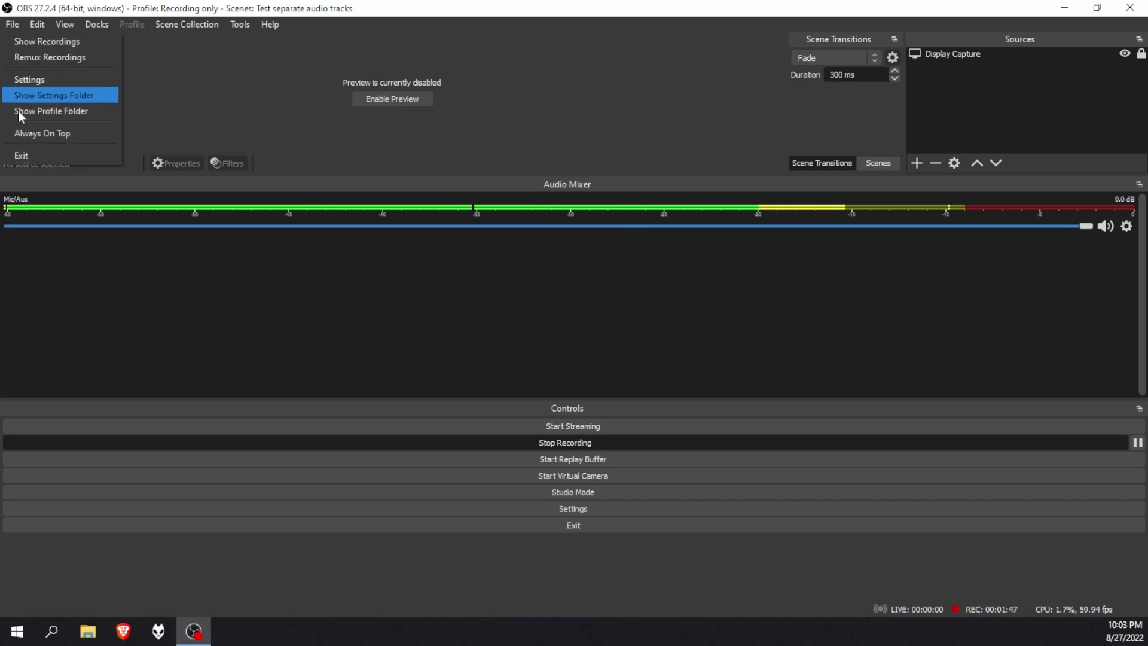
pyautogui.click(30, 78)
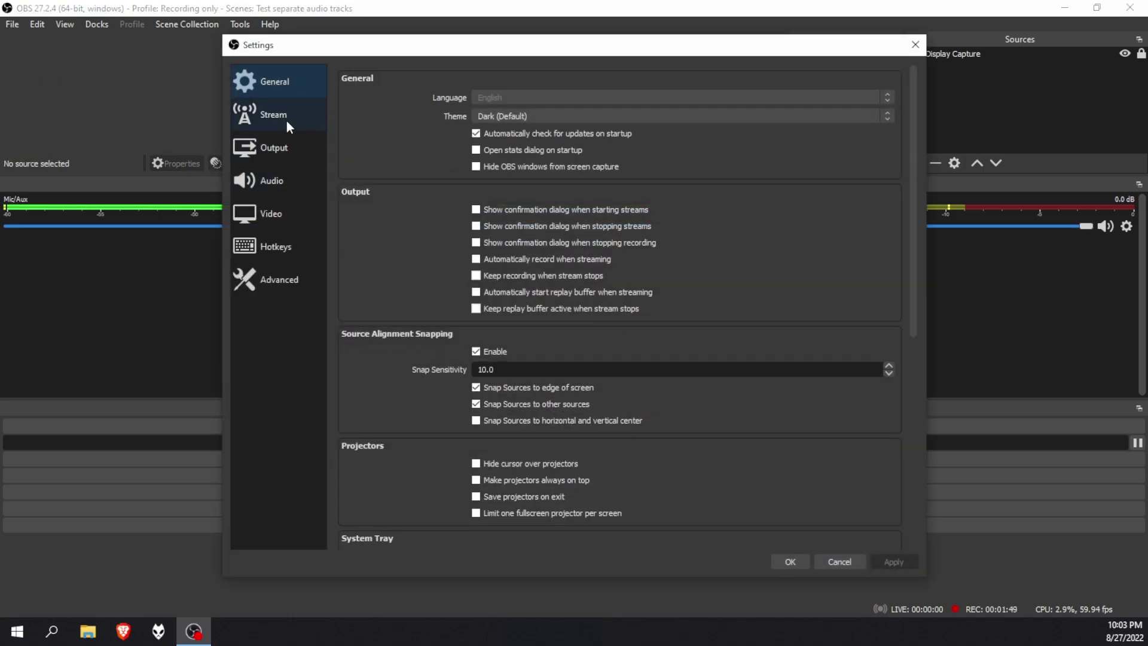
pyautogui.click(285, 146)
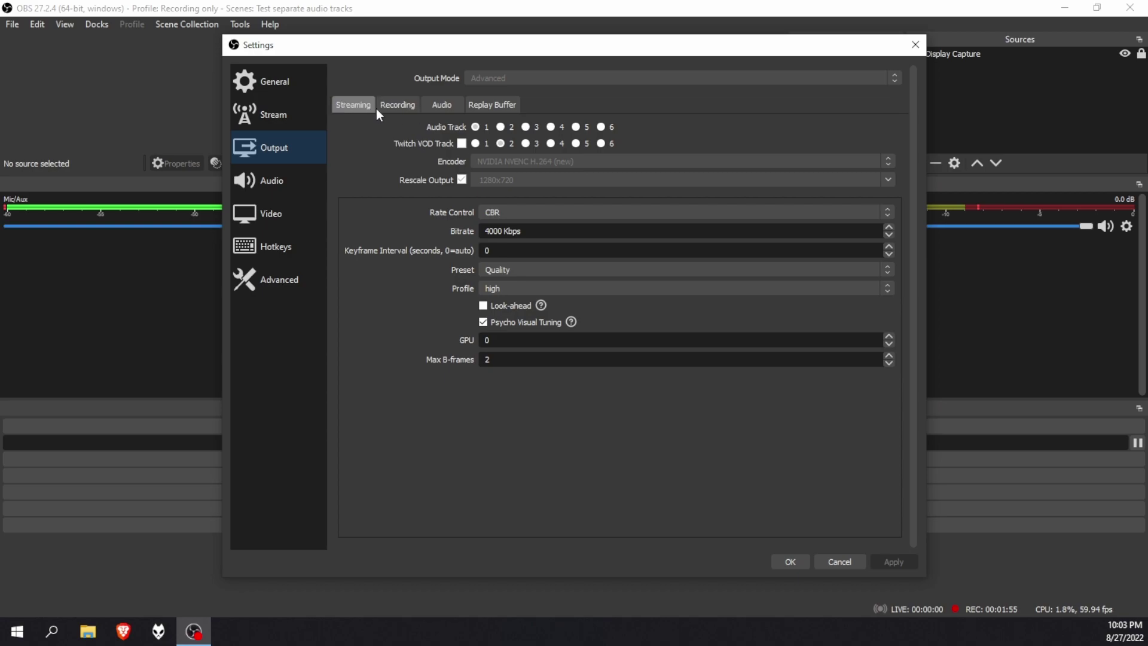
pyautogui.click(400, 106)
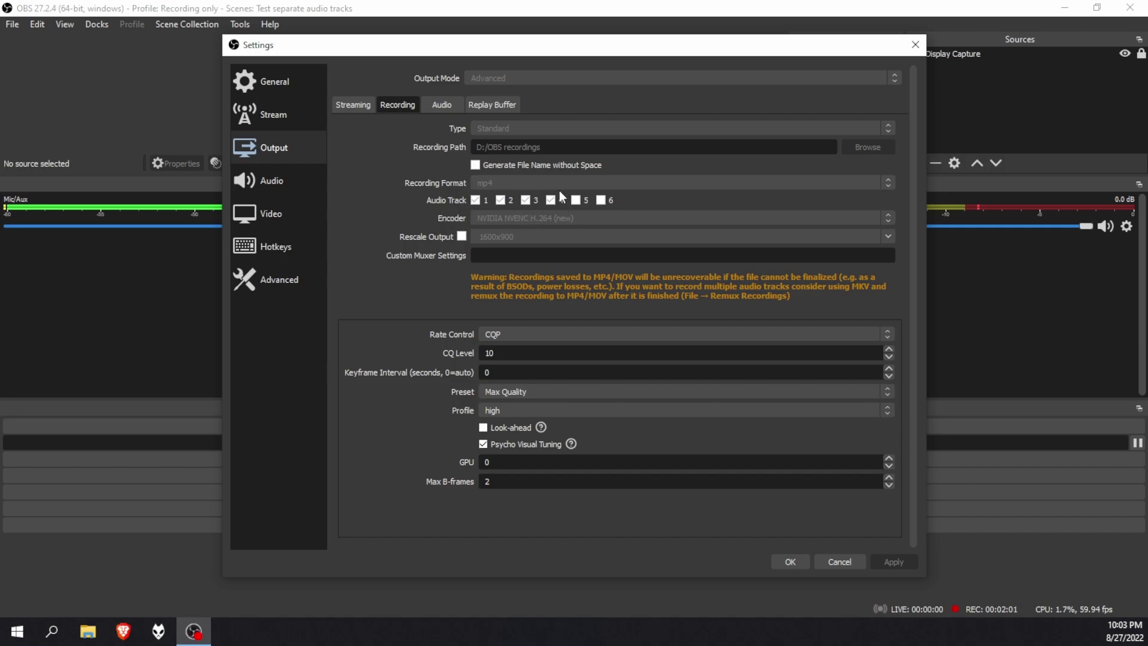
pyautogui.click(476, 201)
pyautogui.click(281, 182)
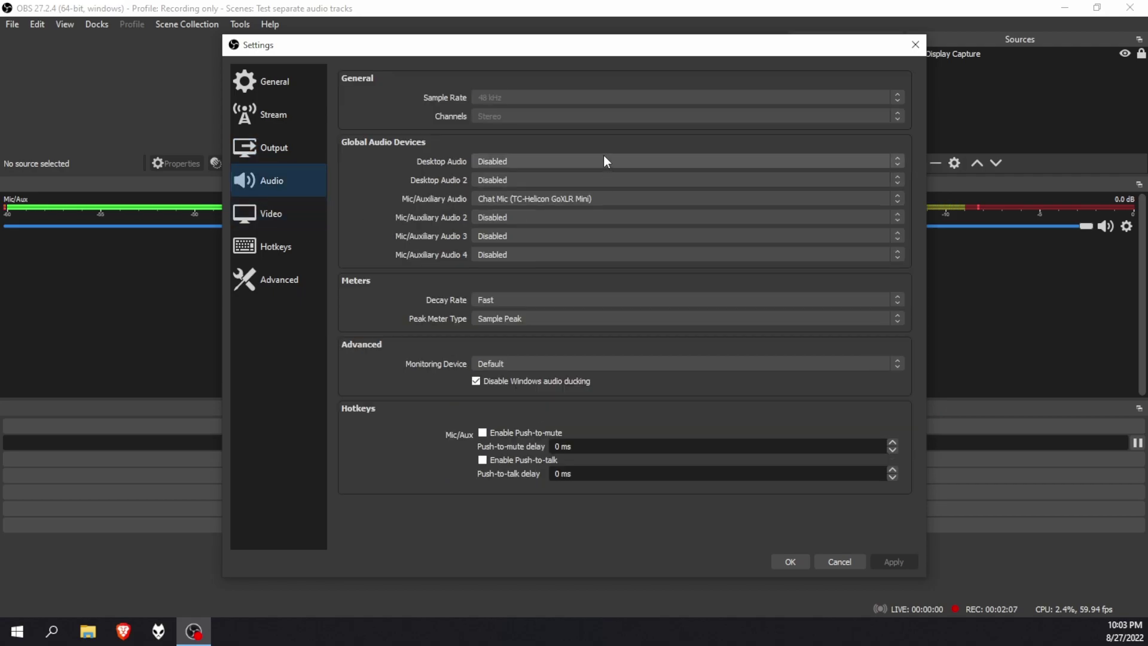
# Step: Set Desktop Audio to GoXLR Chat, Desktop Audio 2 to Music, Mic/Auxiliary Audio 2 to Broadcast Stream Mix
pyautogui.click(504, 162)
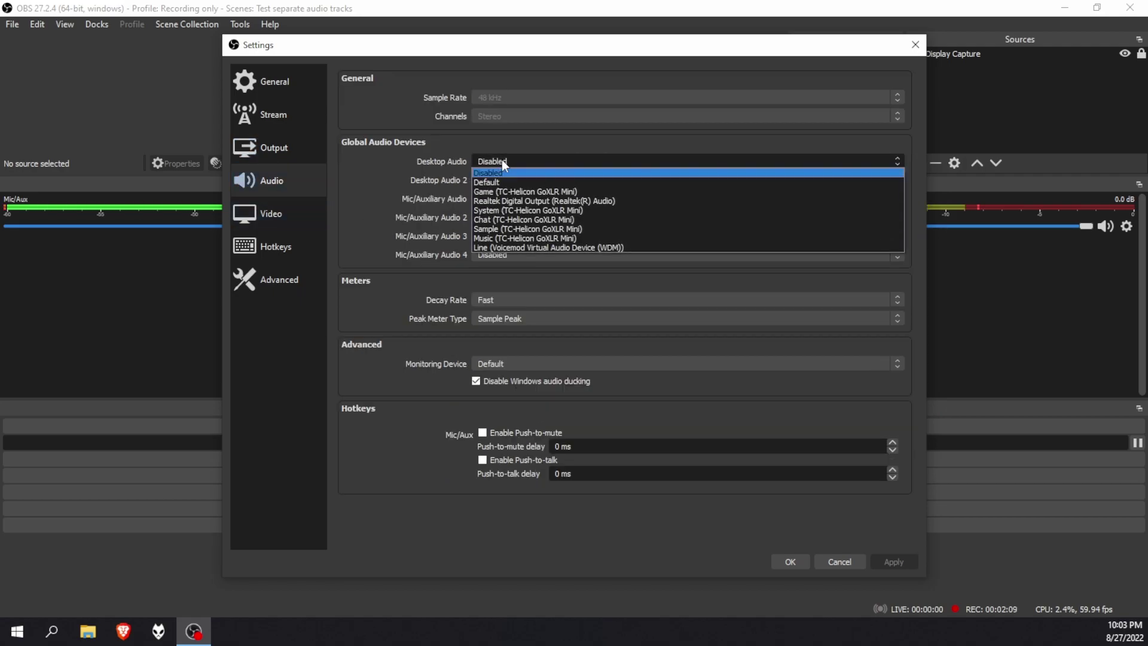
pyautogui.click(501, 219)
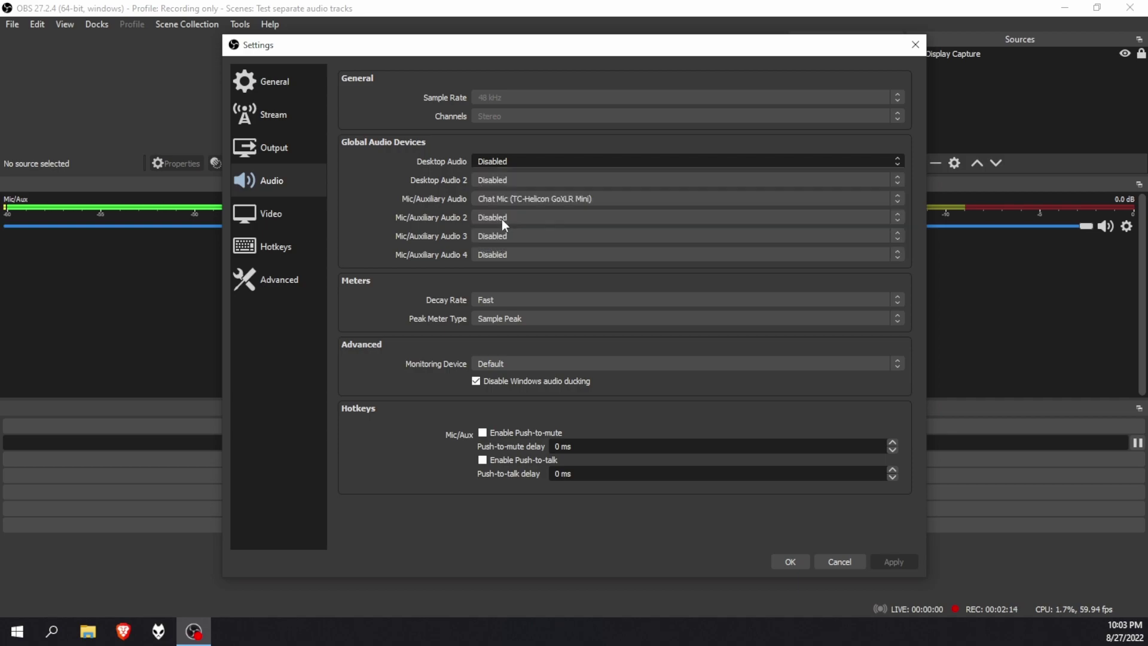
pyautogui.click(507, 183)
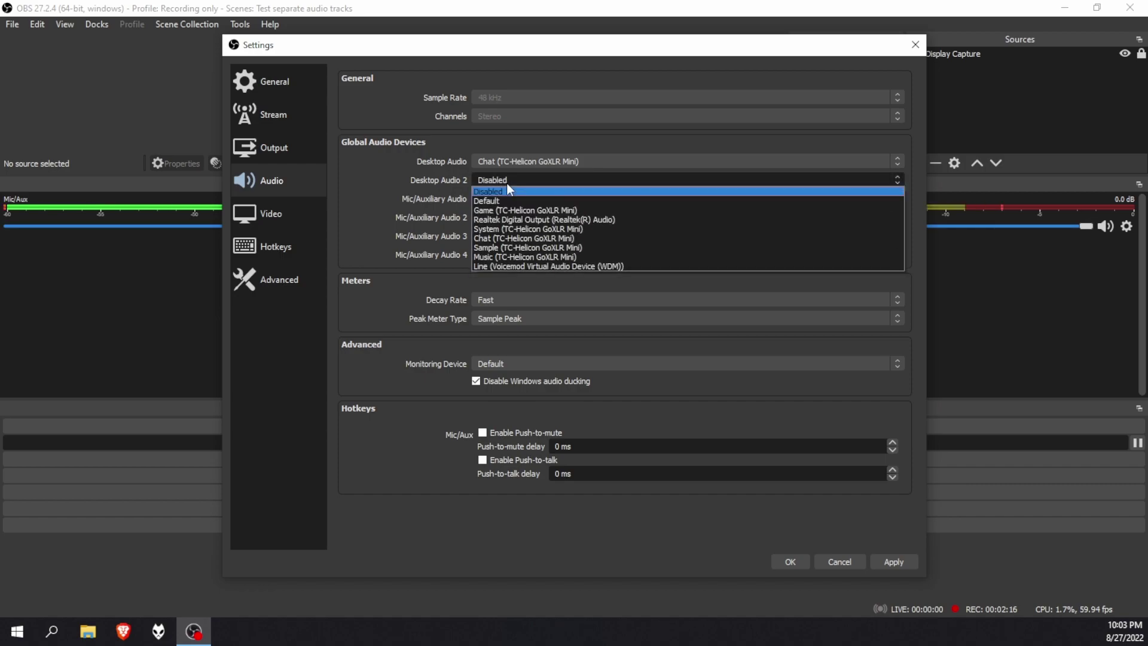
pyautogui.click(504, 253)
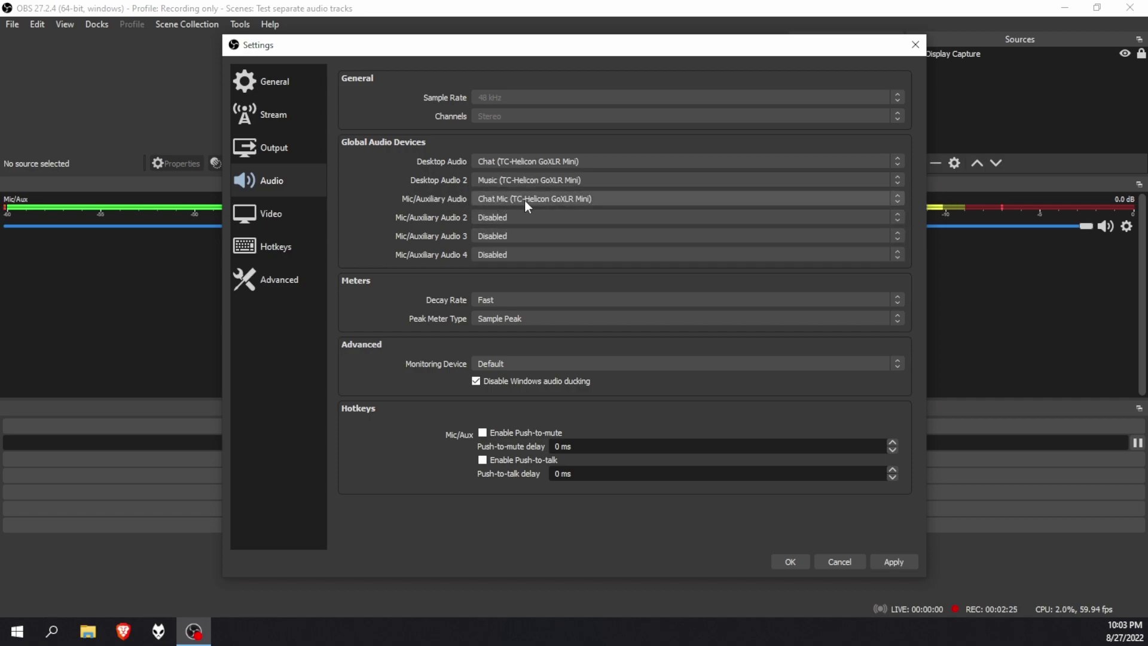
pyautogui.click(512, 218)
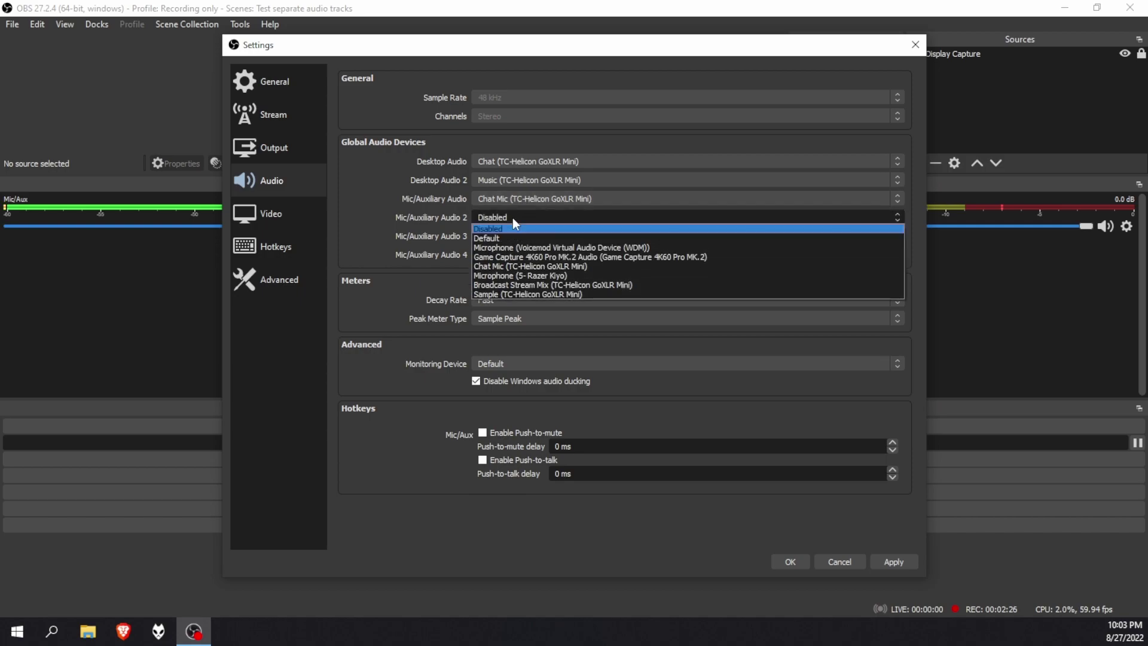
pyautogui.click(506, 286)
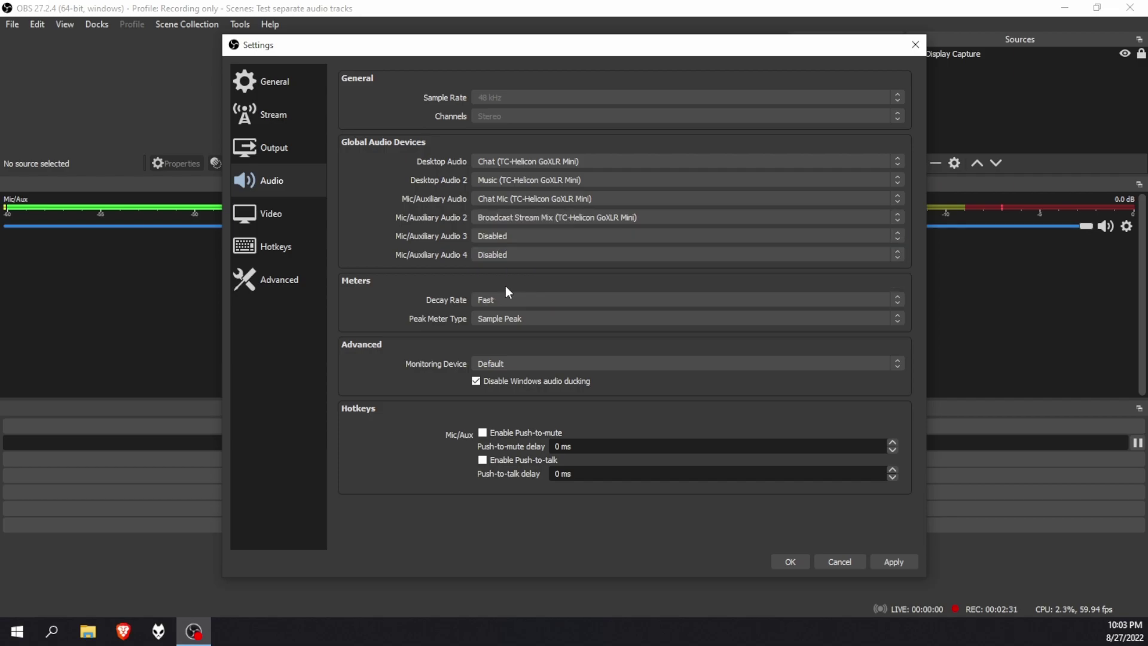
# Step: Apply the audio device settings and open a widened Advanced Audio Properties window
pyautogui.click(899, 561)
pyautogui.click(780, 561)
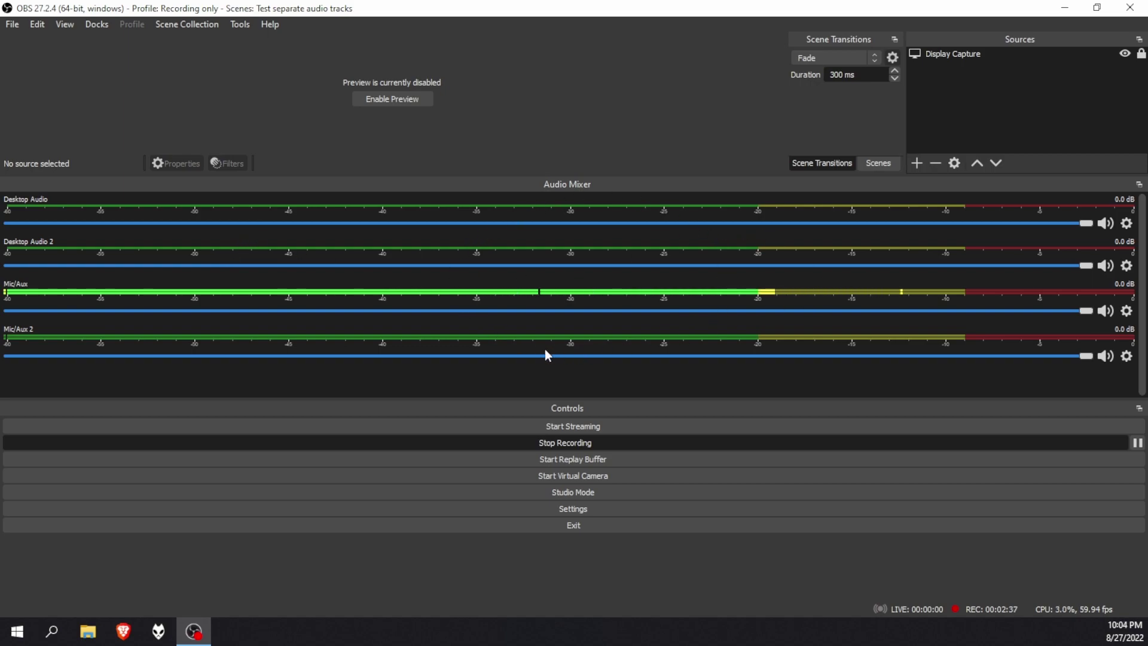
pyautogui.click(1127, 357)
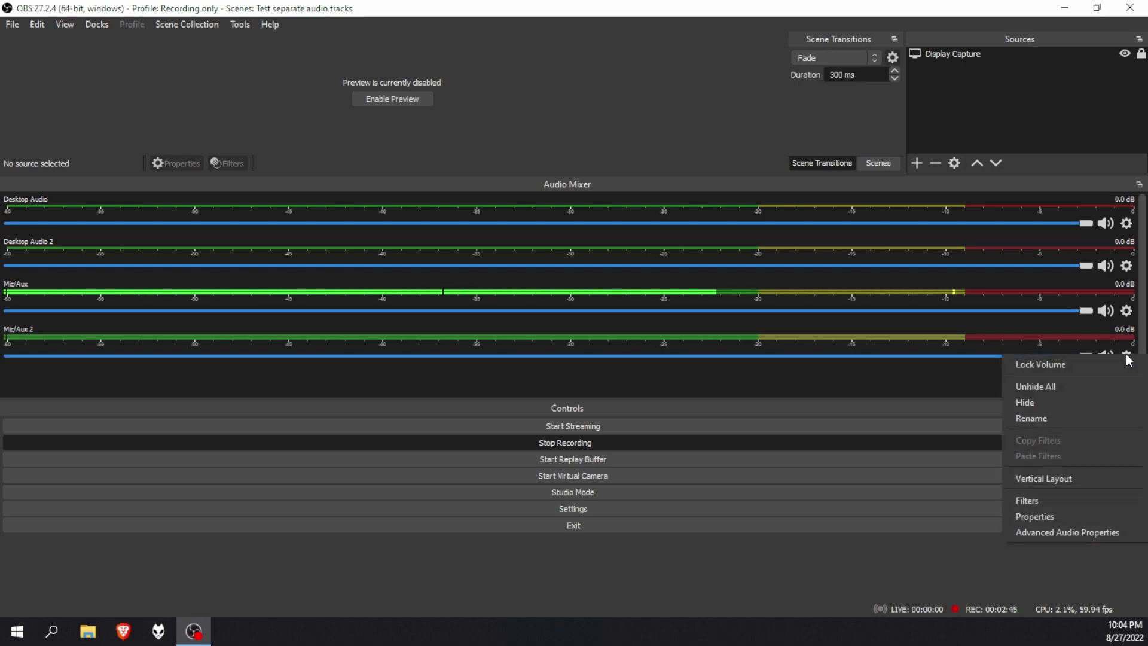
pyautogui.click(1074, 530)
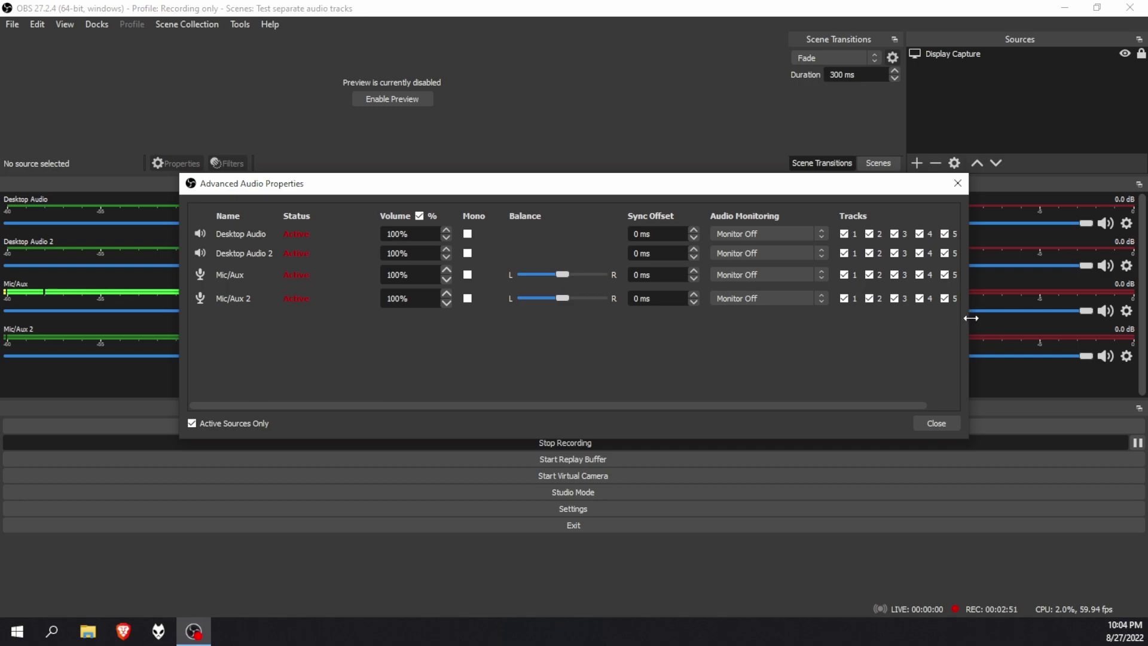
pyautogui.moveTo(970, 318); pyautogui.dragTo(1081, 318)
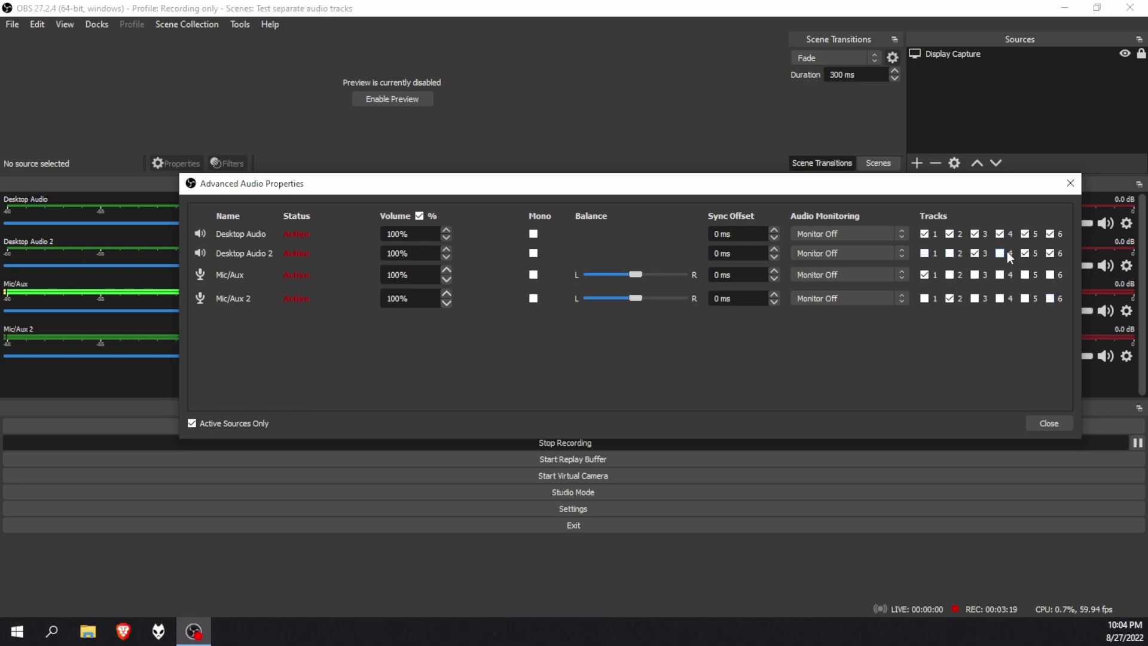
# Step: Remove Desktop Audio from tracks 1, 2, 5 and 6
pyautogui.click(925, 233)
pyautogui.click(949, 234)
pyautogui.click(1025, 233)
pyautogui.click(1050, 234)
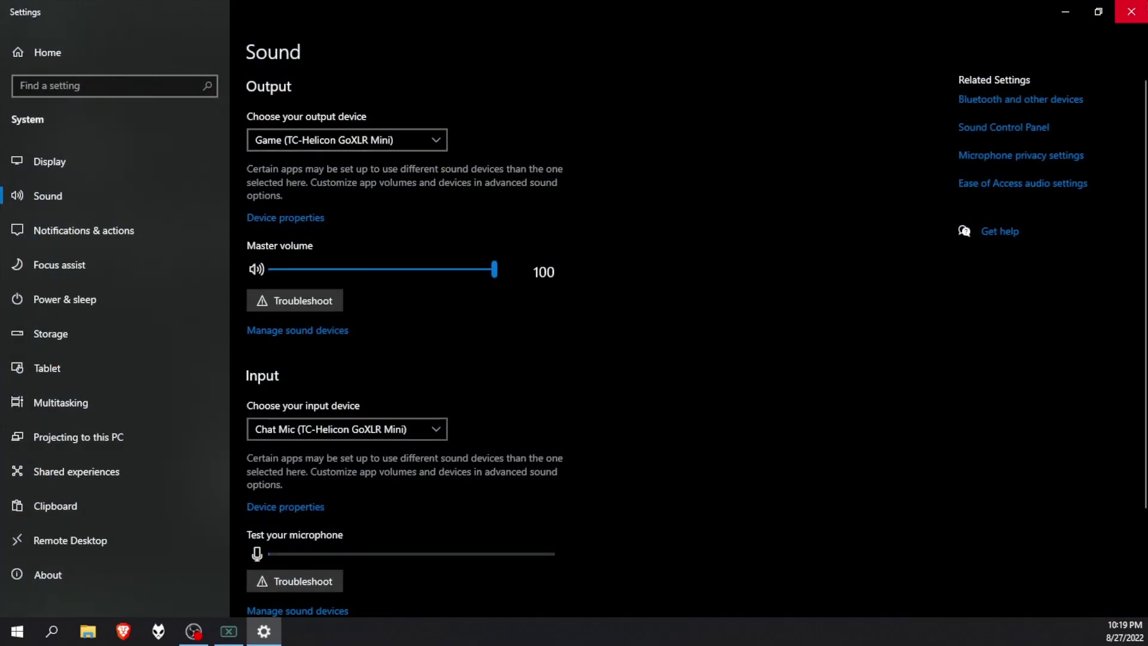
# Step: Close Windows sound settings and the GoXLR app, returning to OBS
pyautogui.click(1145, 6)
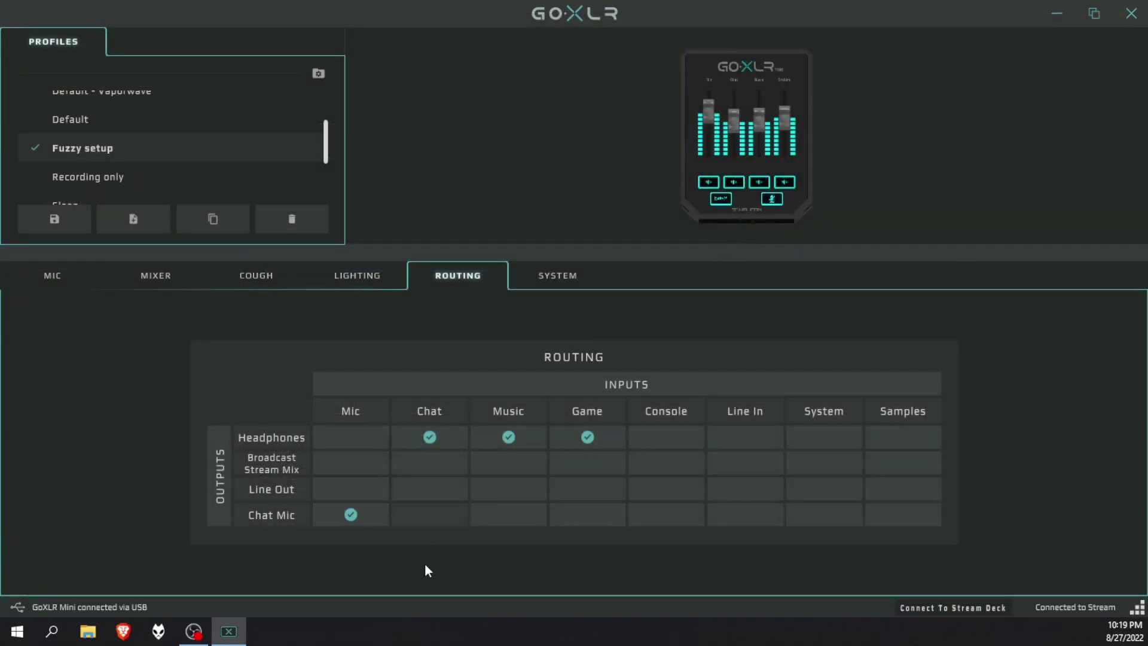
pyautogui.click(1126, 24)
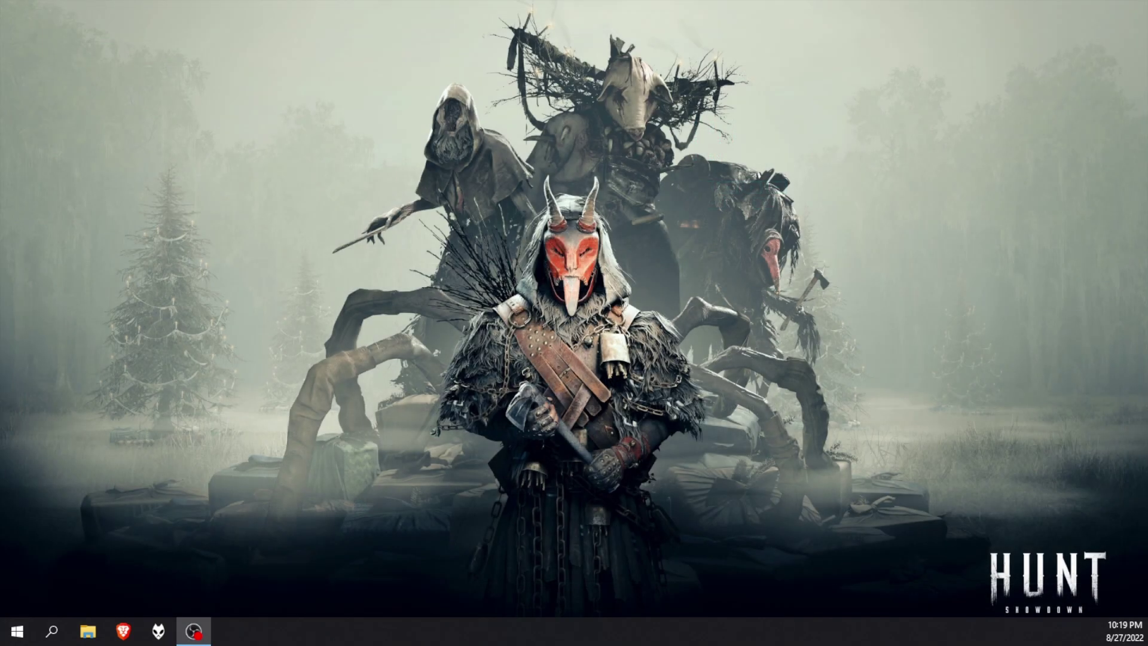
pyautogui.click(193, 631)
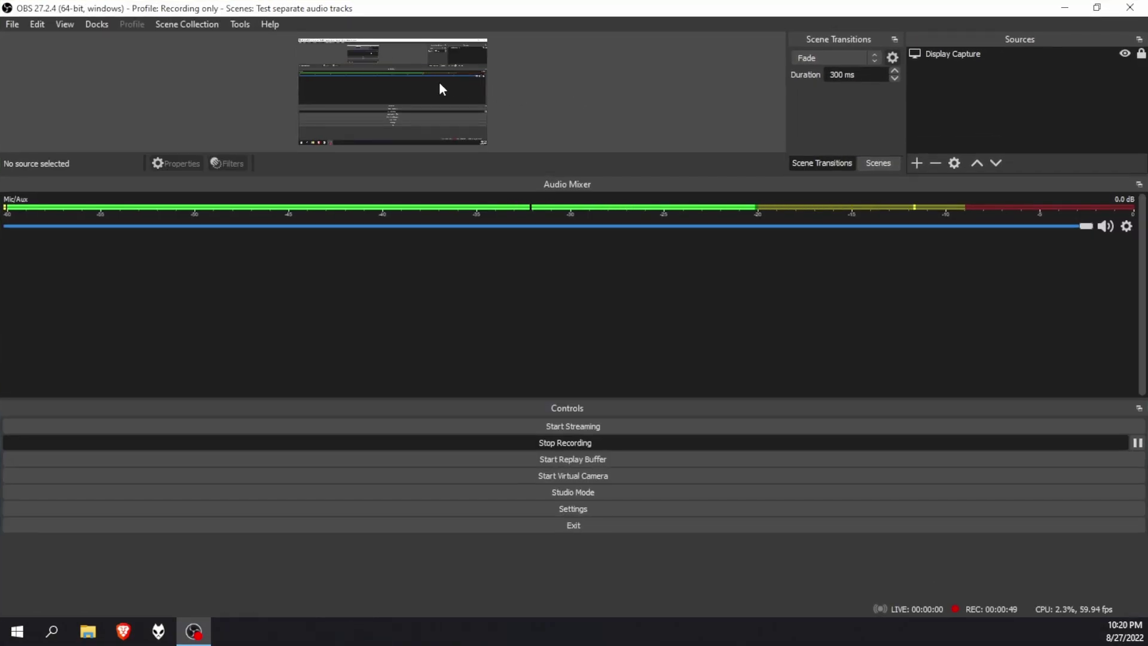
# Step: Disable the OBS live preview again and open Settings on the Output page
pyautogui.rightClick(439, 82)
pyautogui.click(466, 89)
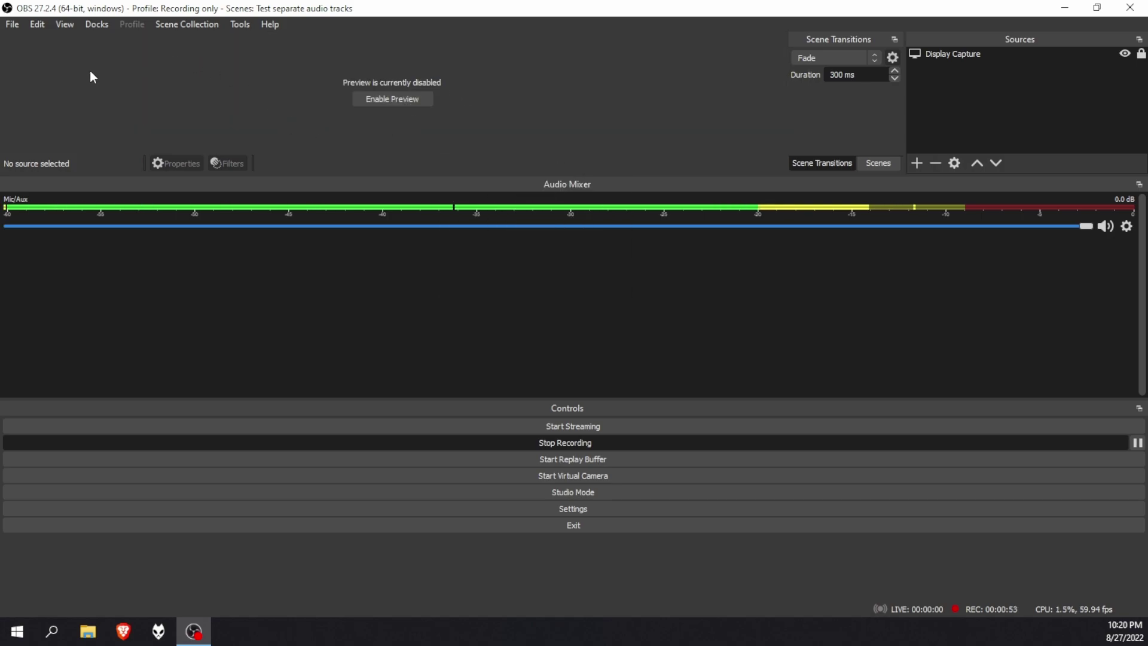
pyautogui.click(13, 24)
pyautogui.click(33, 88)
pyautogui.click(274, 149)
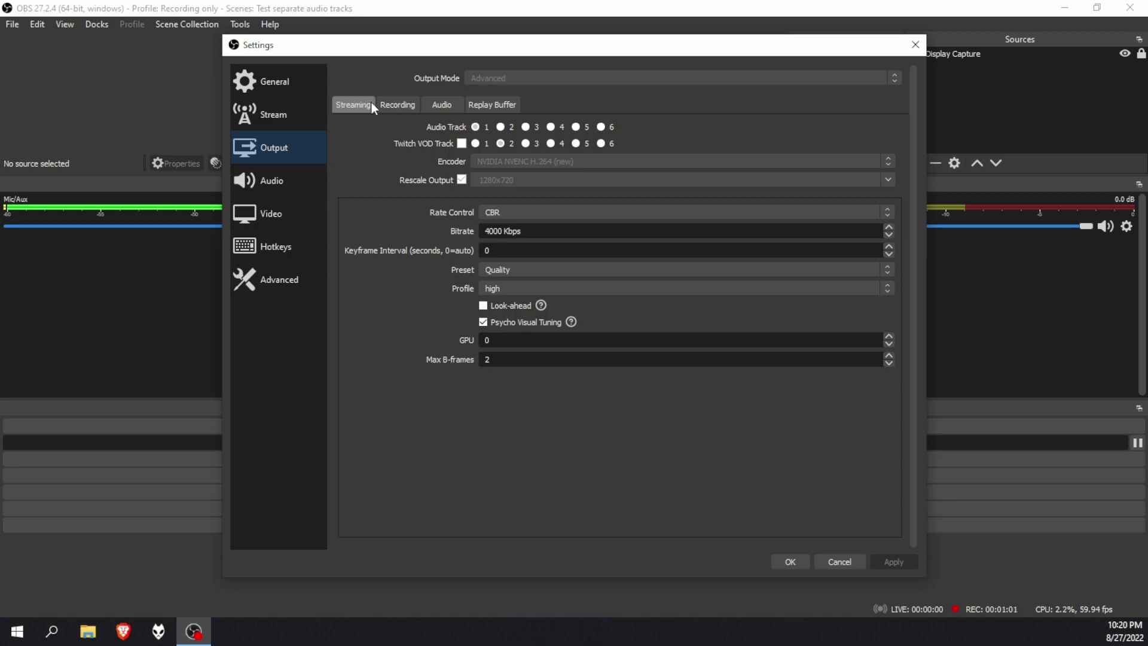
# Step: Check the Recording output tab's audio tracks, then go to the Audio settings page
pyautogui.click(394, 104)
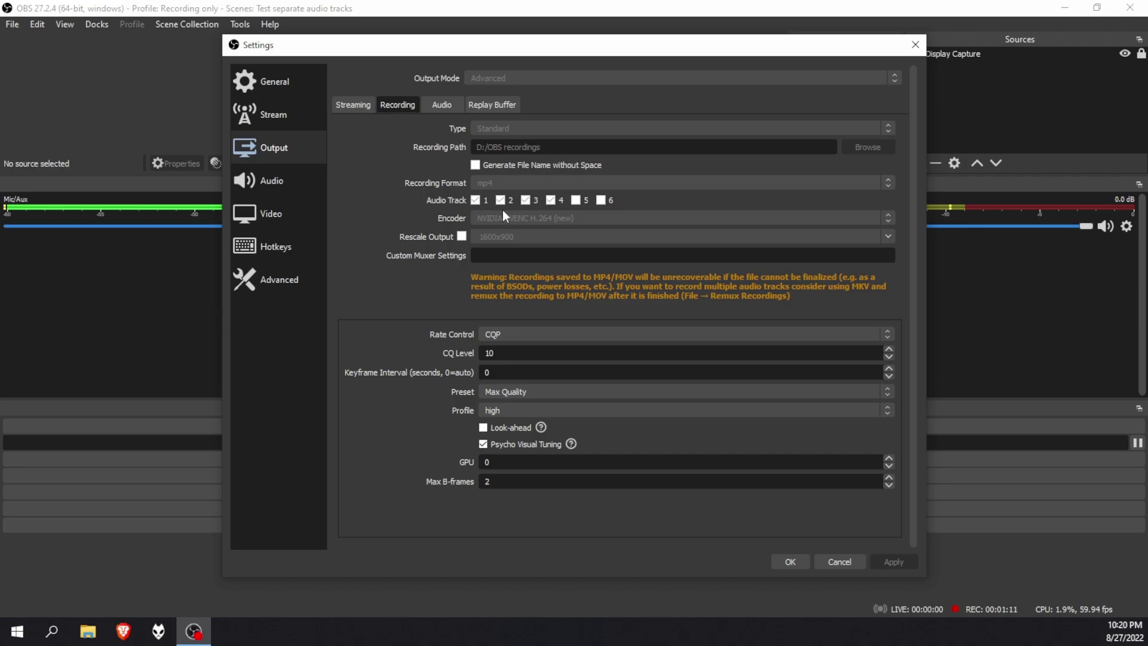
pyautogui.click(270, 185)
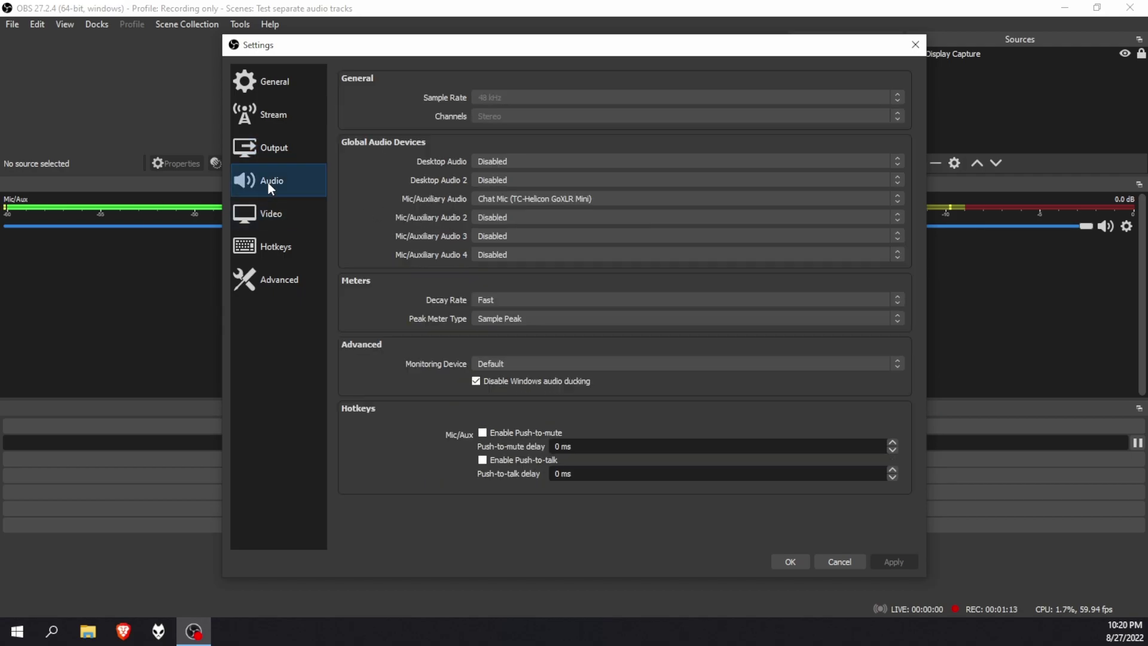
# Step: Set Desktop Audio to Chat and Desktop Audio 2 to Music (TC-Helicon GoXLR Mini), then apply and close
pyautogui.click(564, 160)
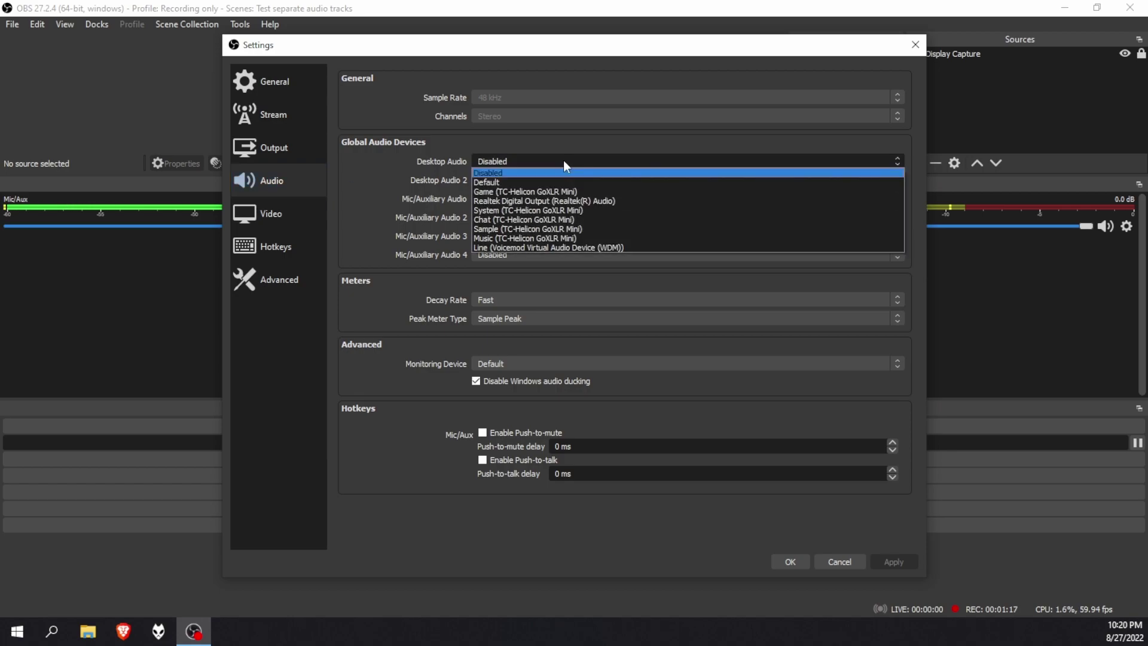
pyautogui.click(527, 219)
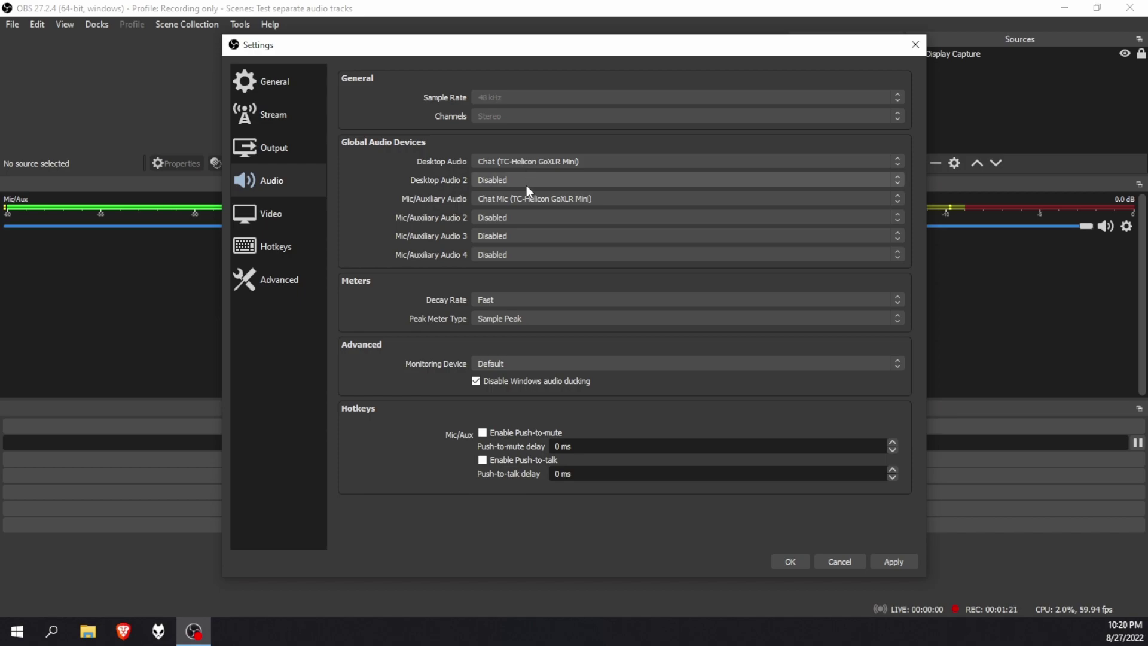
pyautogui.click(525, 183)
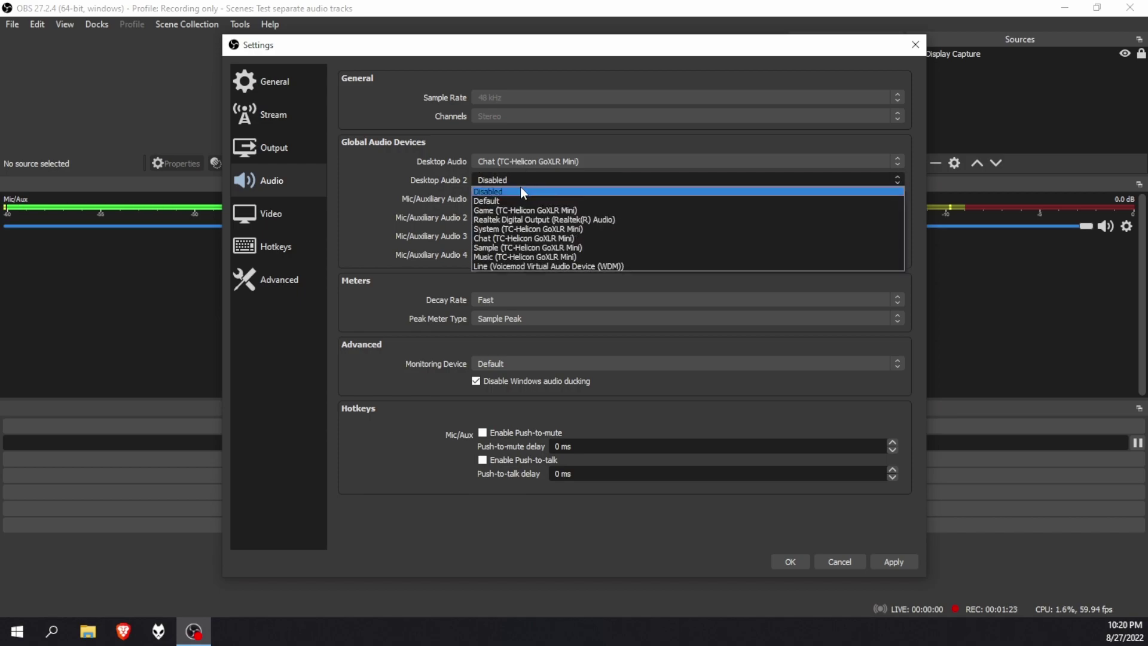
pyautogui.click(504, 254)
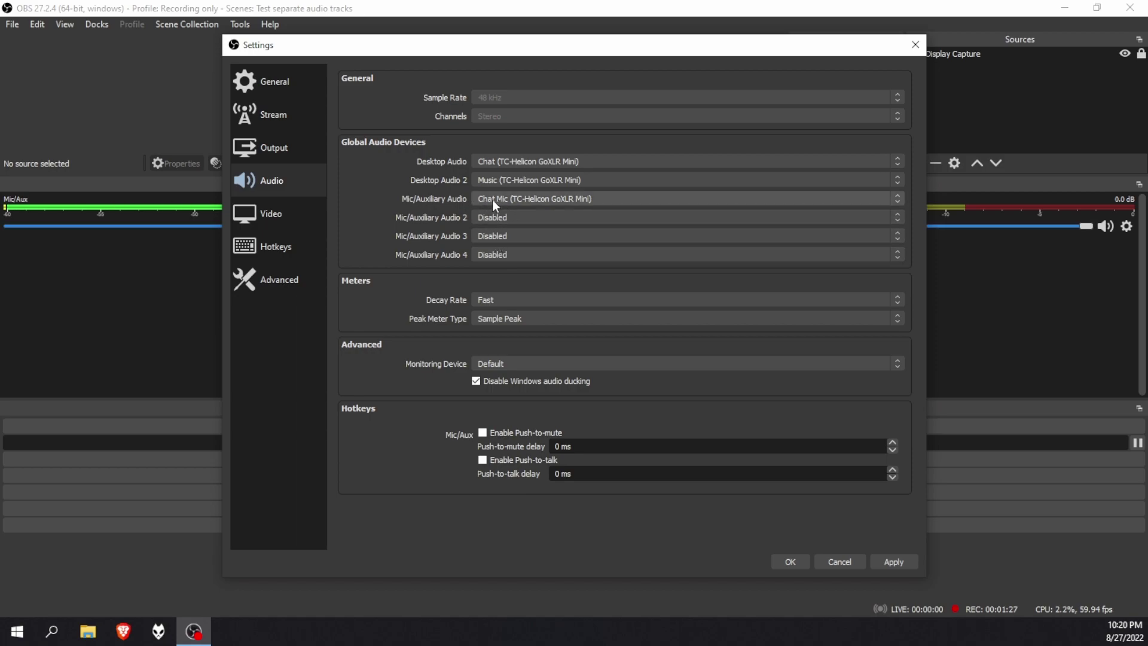
pyautogui.click(893, 562)
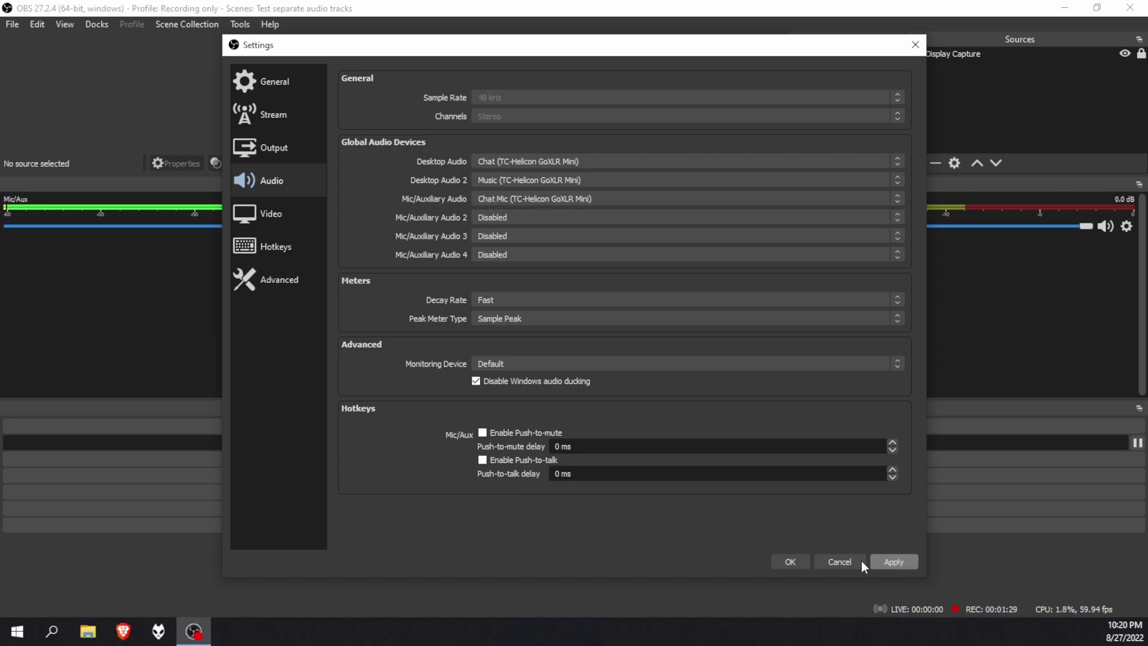
pyautogui.click(782, 562)
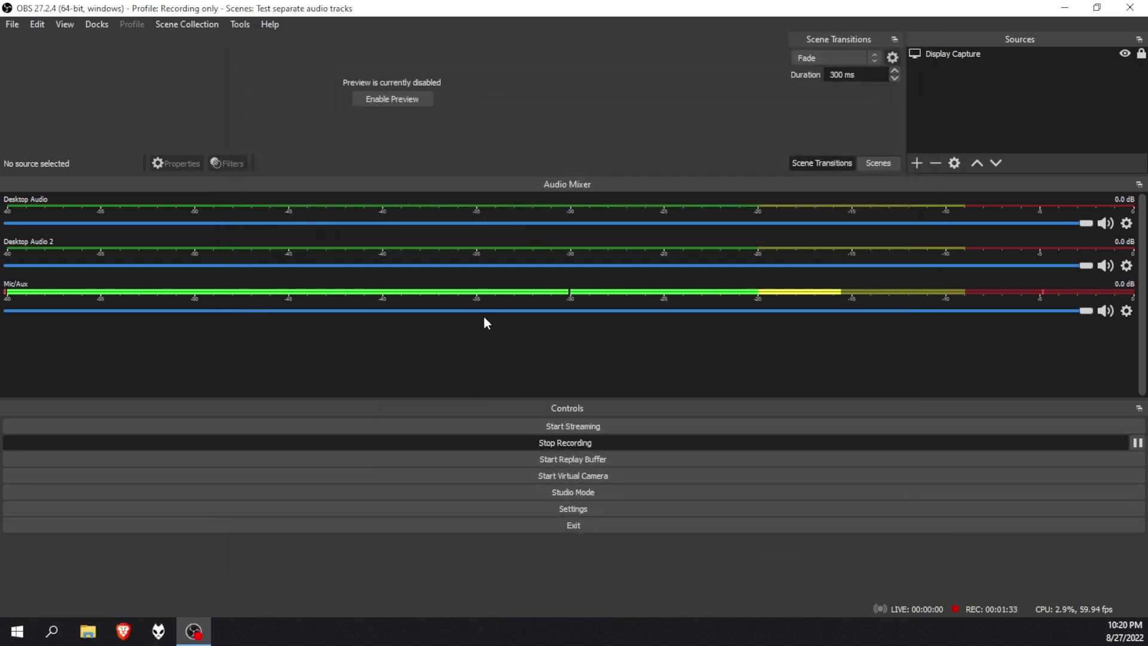
# Step: Add a new Audio Output Capture source from the Sources list
pyautogui.click(917, 162)
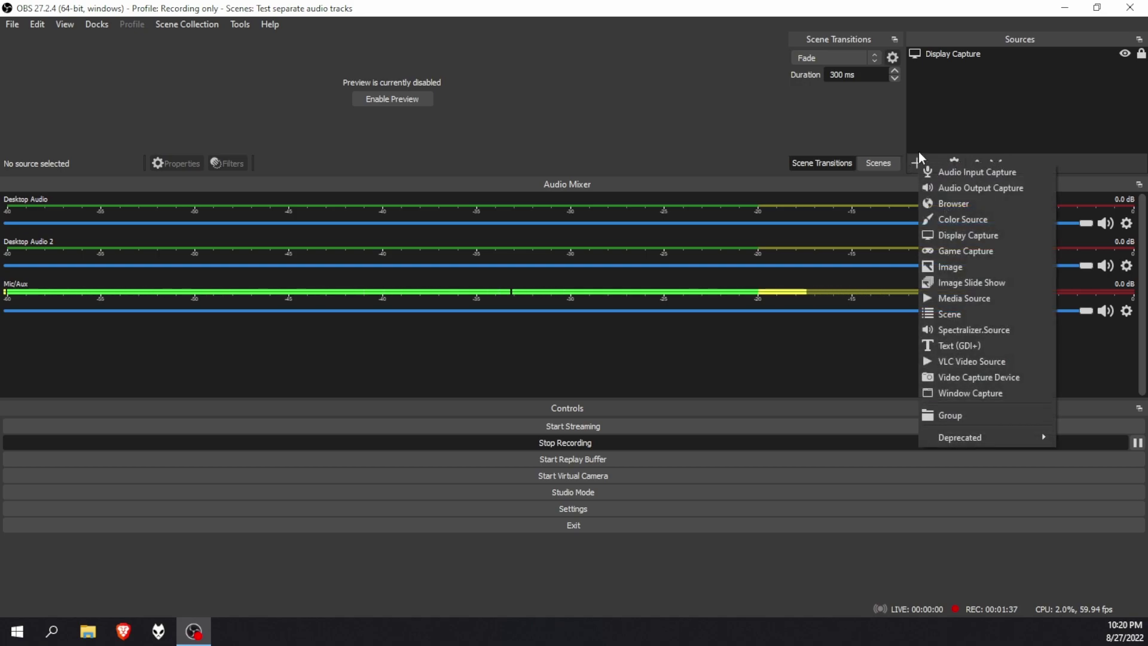
pyautogui.click(976, 106)
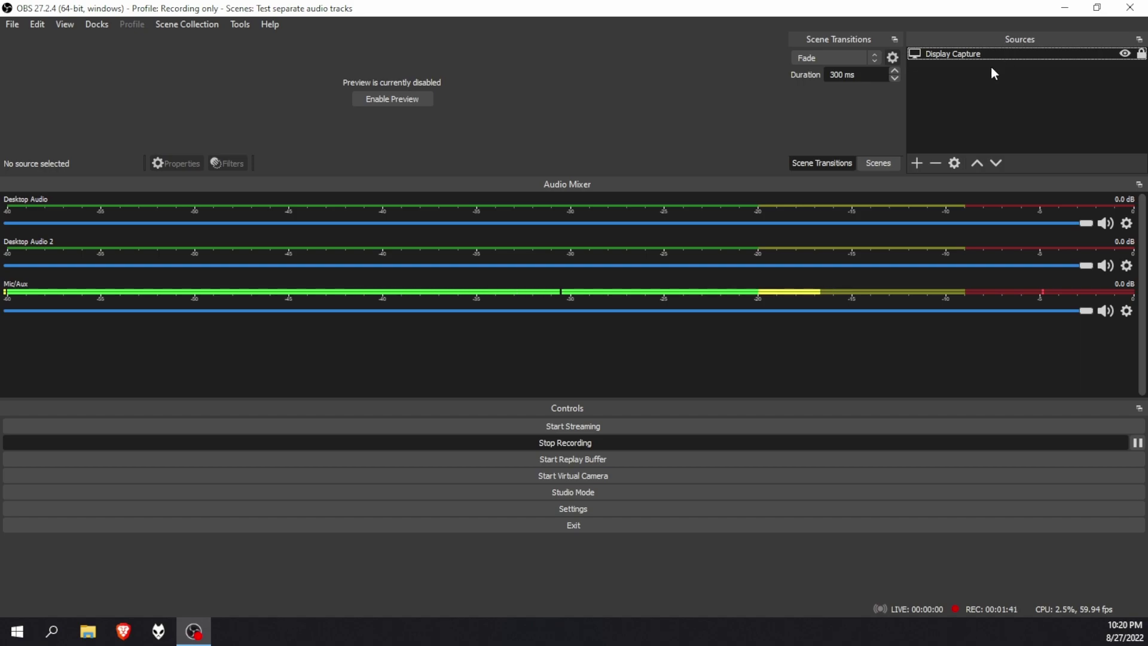
pyautogui.click(918, 163)
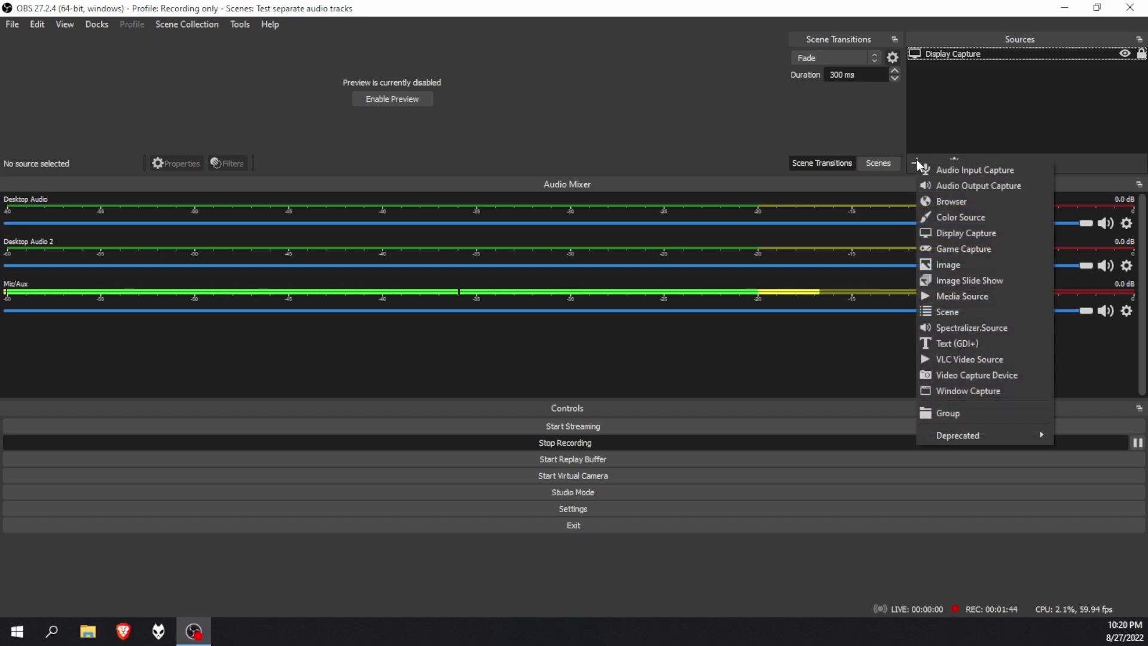
pyautogui.click(957, 185)
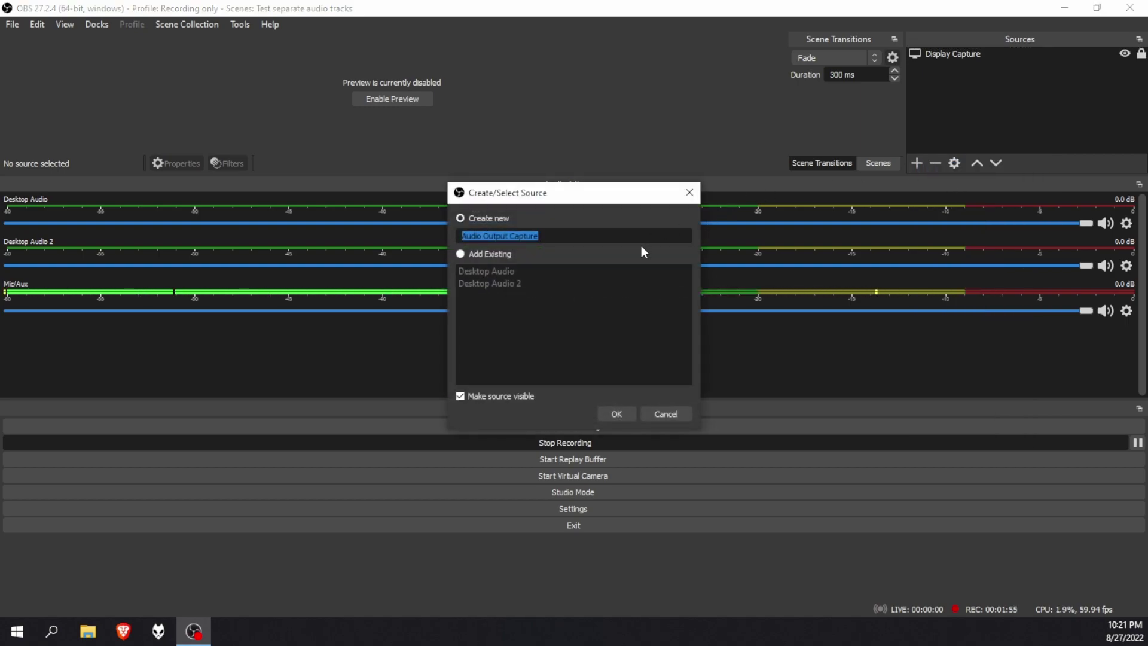
# Step: Name the source 'Game sound' and set its device to Game (TC-Helicon GoXLR Mini)
pyautogui.write('Game sound')
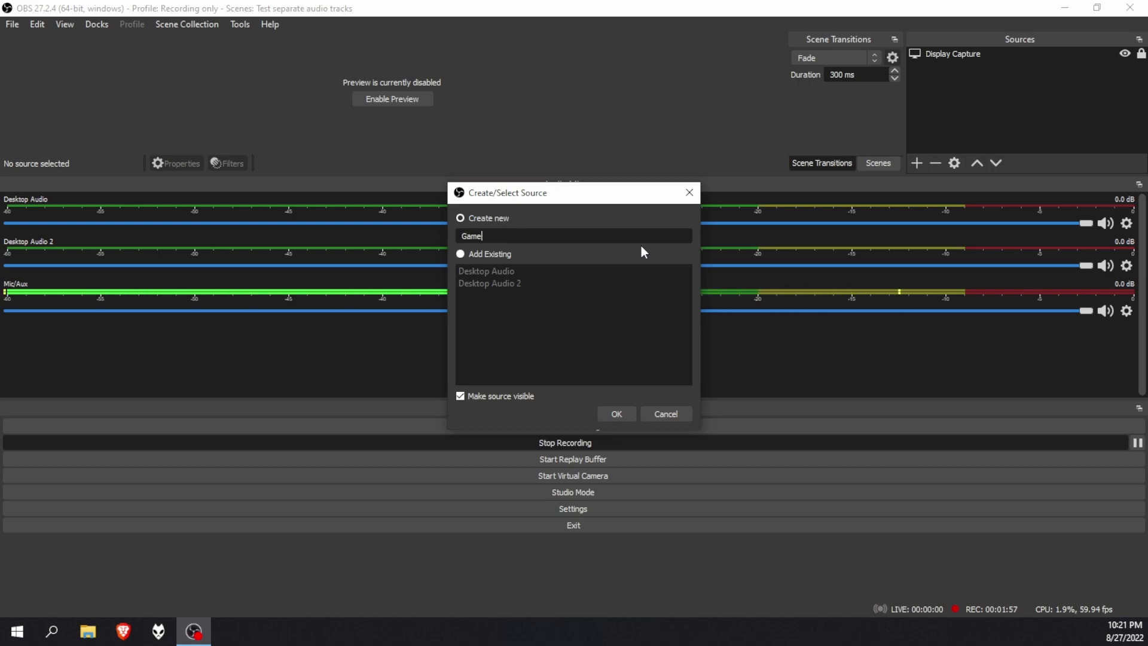
pyautogui.press('Return')
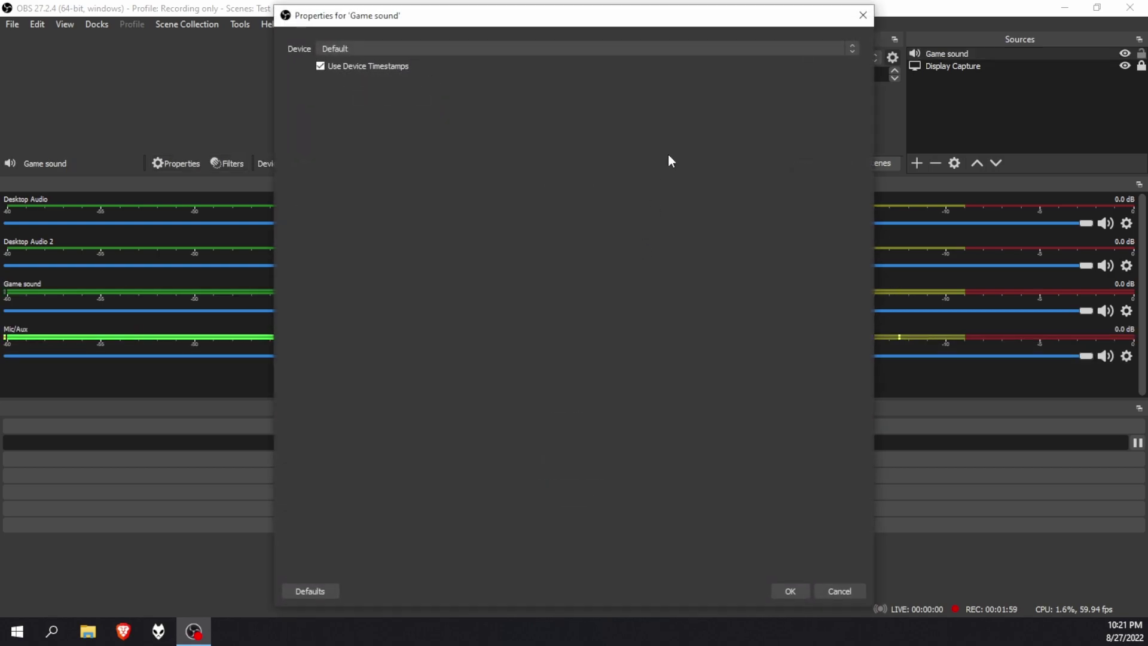
pyautogui.click(524, 48)
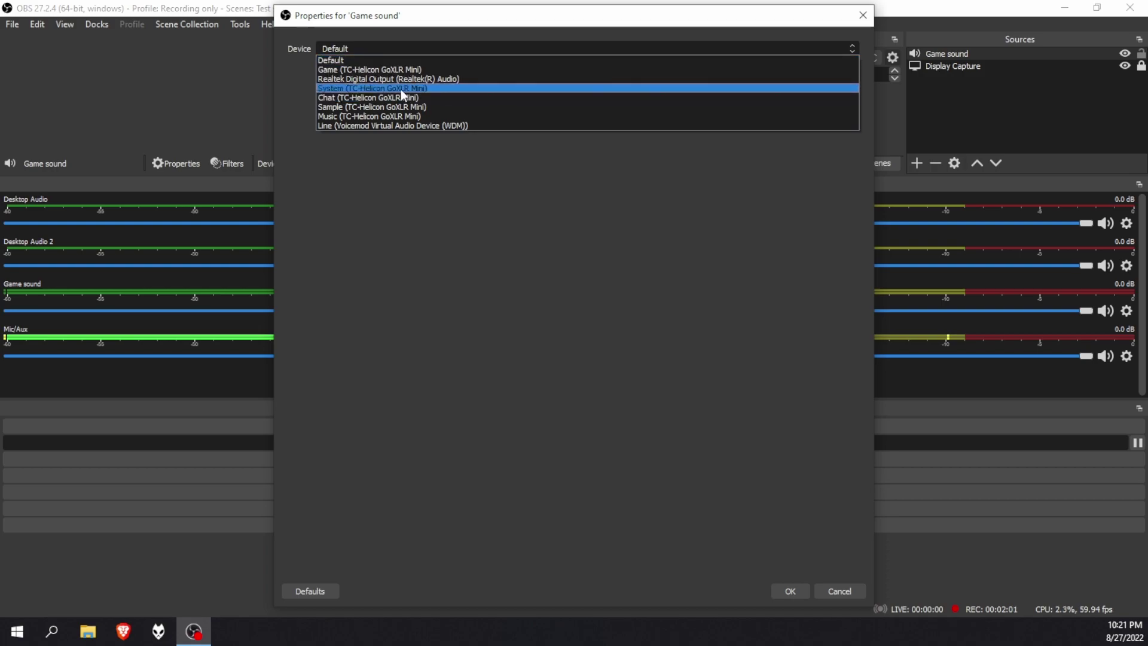
pyautogui.click(380, 71)
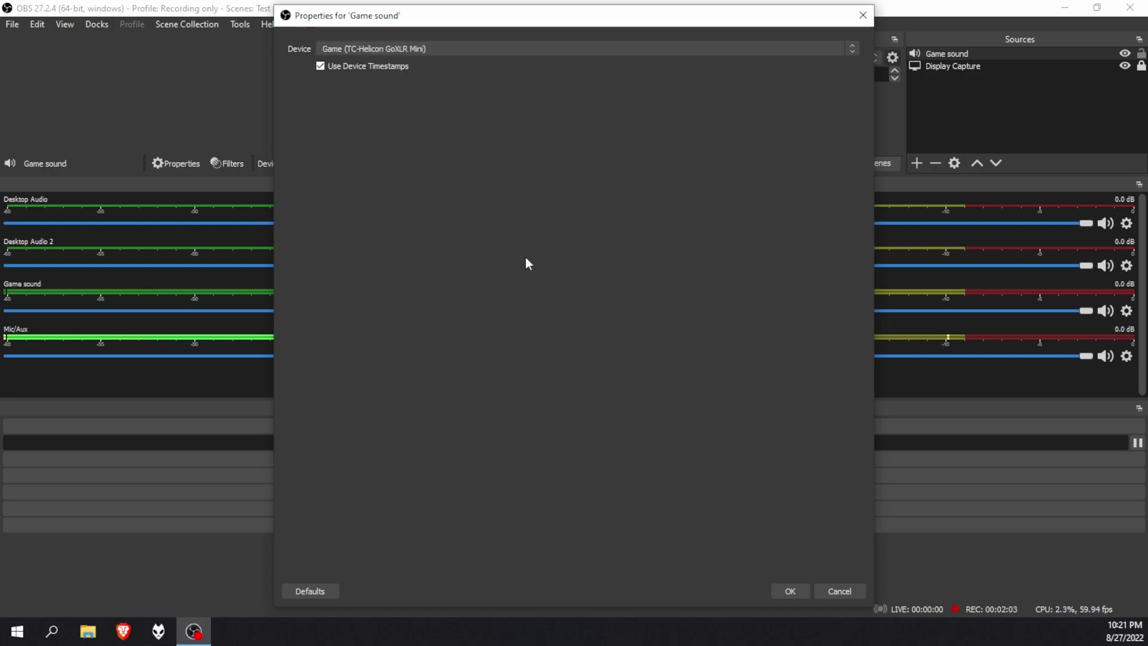
pyautogui.click(800, 593)
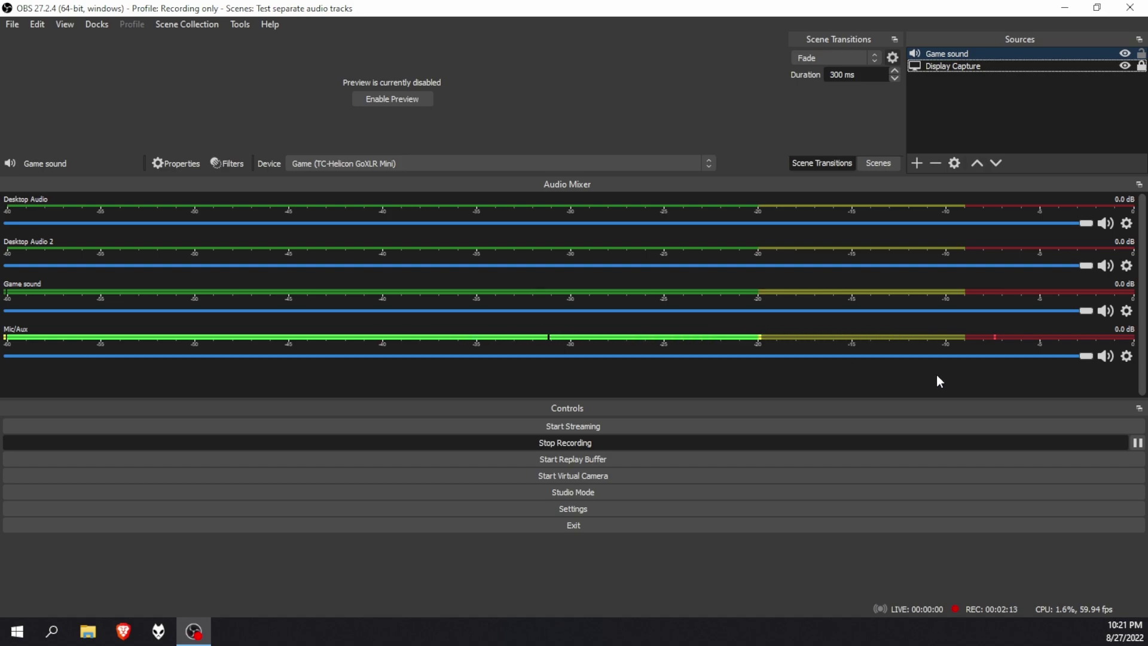
# Step: Bring up Advanced Audio Properties from the Mic/Aux gear, widened and moved left to show tracks 1-6
pyautogui.click(1126, 357)
pyautogui.click(1046, 532)
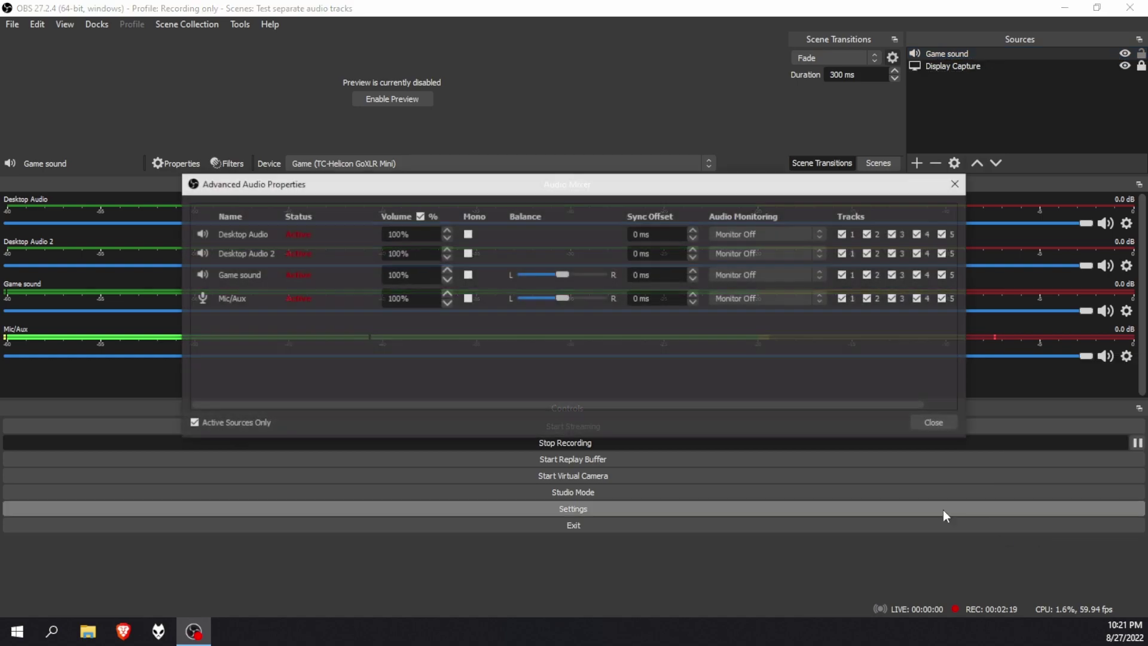
pyautogui.moveTo(970, 346); pyautogui.dragTo(1075, 347)
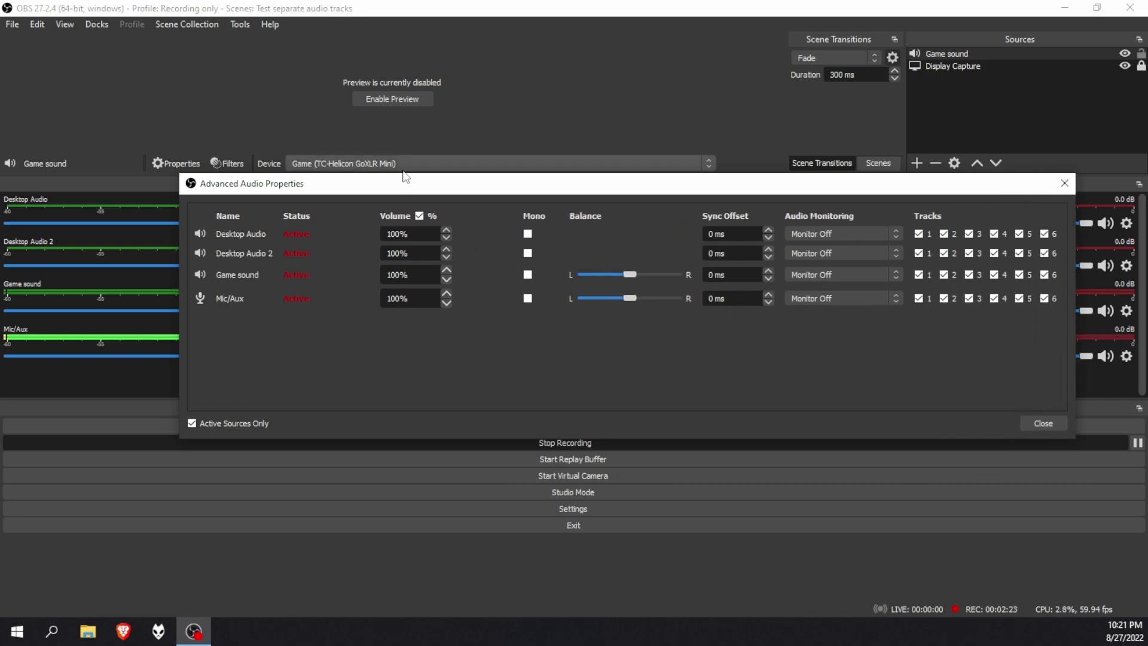
pyautogui.moveTo(413, 183); pyautogui.dragTo(300, 173)
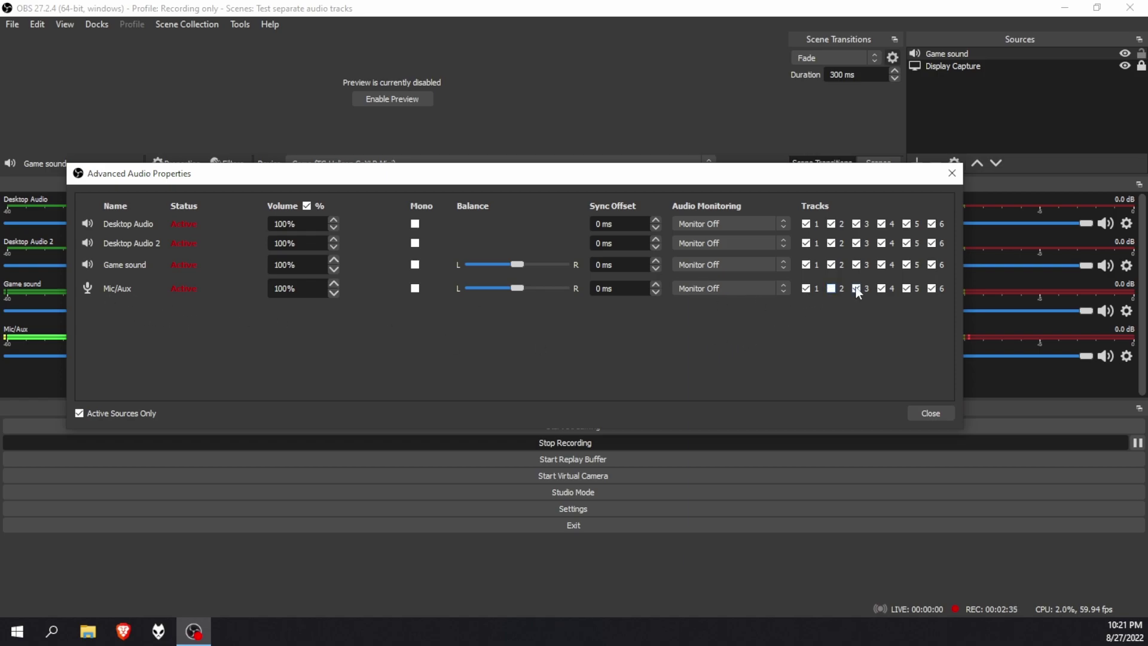
# Step: Limit Mic/Aux to track 1 and Game sound to track 2 by clearing their extra track boxes
pyautogui.click(934, 289)
pyautogui.click(881, 265)
pyautogui.click(907, 264)
pyautogui.click(931, 265)
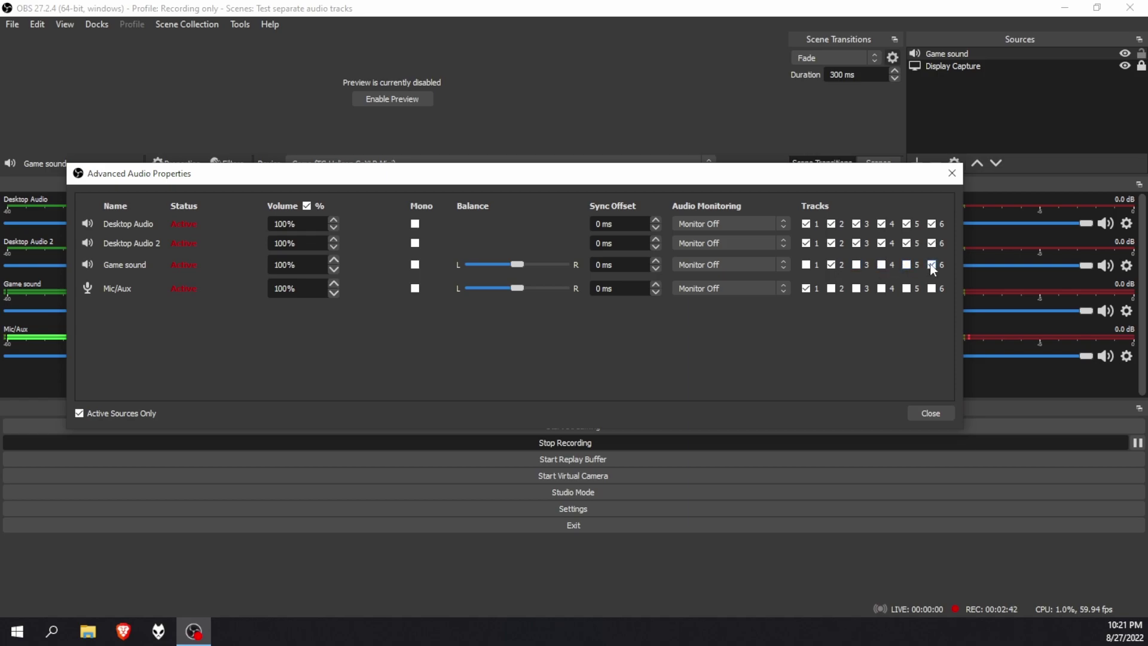
# Step: Limit Desktop Audio 2 to track 3 and Desktop Audio to track 4, unticking all other tracks
pyautogui.click(806, 243)
pyautogui.click(831, 243)
pyautogui.click(881, 243)
pyautogui.click(906, 243)
pyautogui.click(805, 223)
pyautogui.click(831, 224)
pyautogui.click(856, 224)
pyautogui.click(906, 224)
pyautogui.click(931, 224)
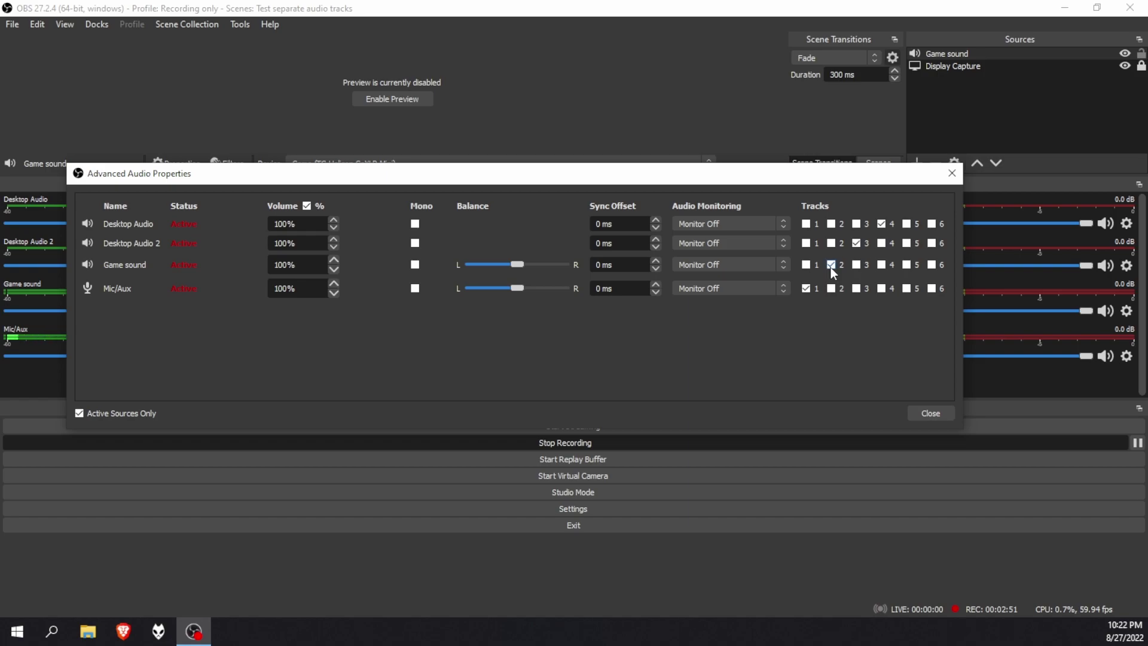